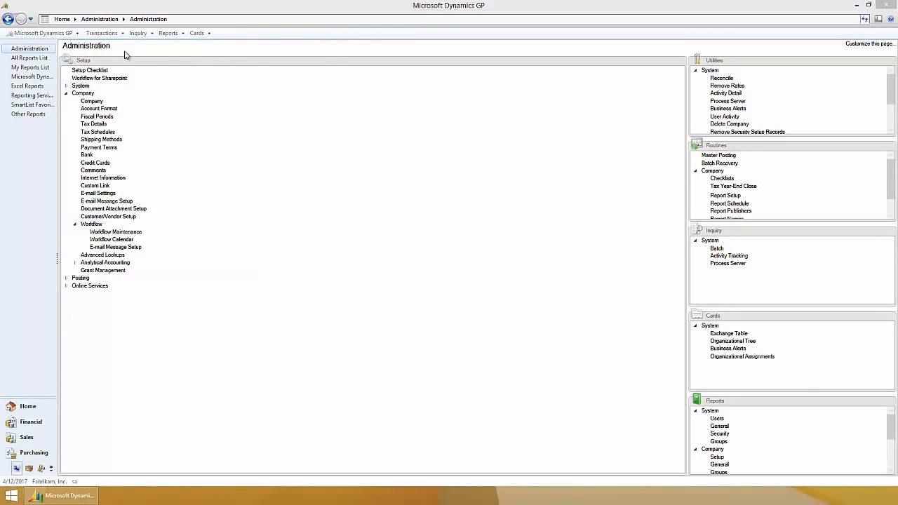
Step: Open the company's Workflow Calendar to review its work days and non-work days, and close it
{"action": "left_click", "coordinate": [124, 54]}
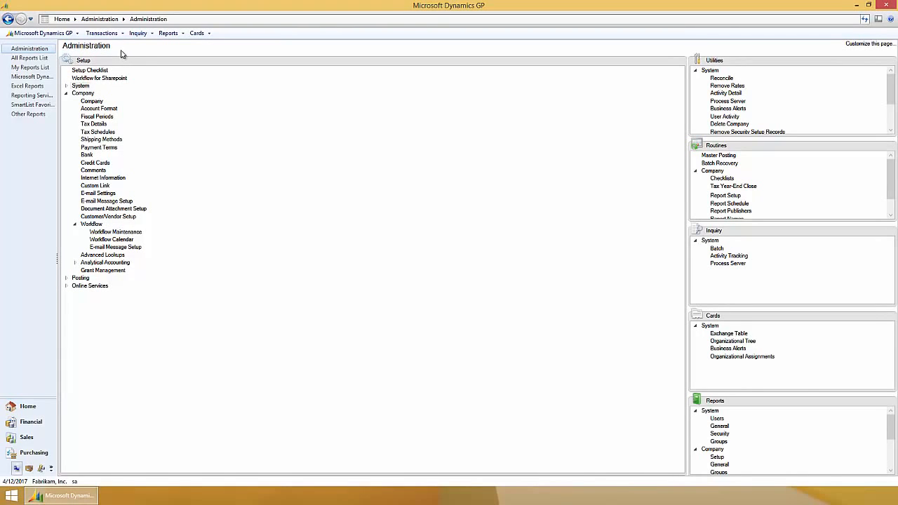
{"action": "left_click", "coordinate": [59, 35]}
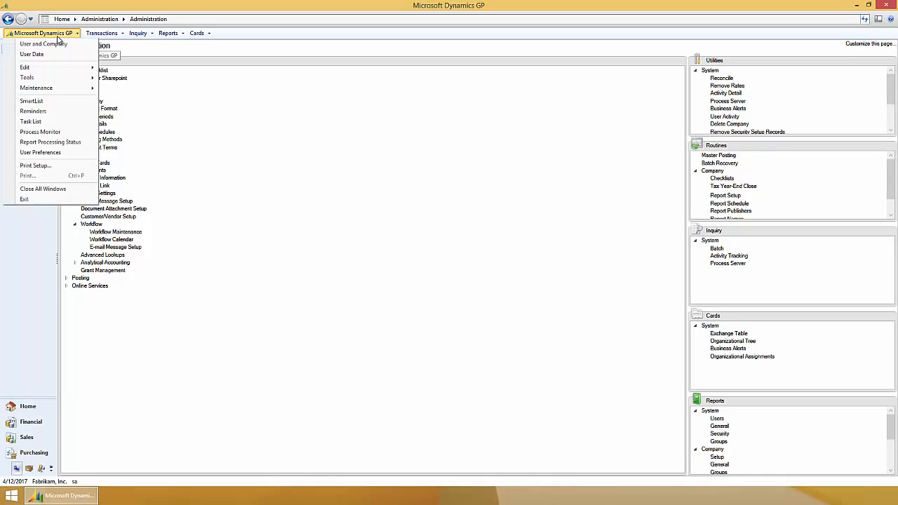
{"action": "mouse_move", "coordinate": [83, 78]}
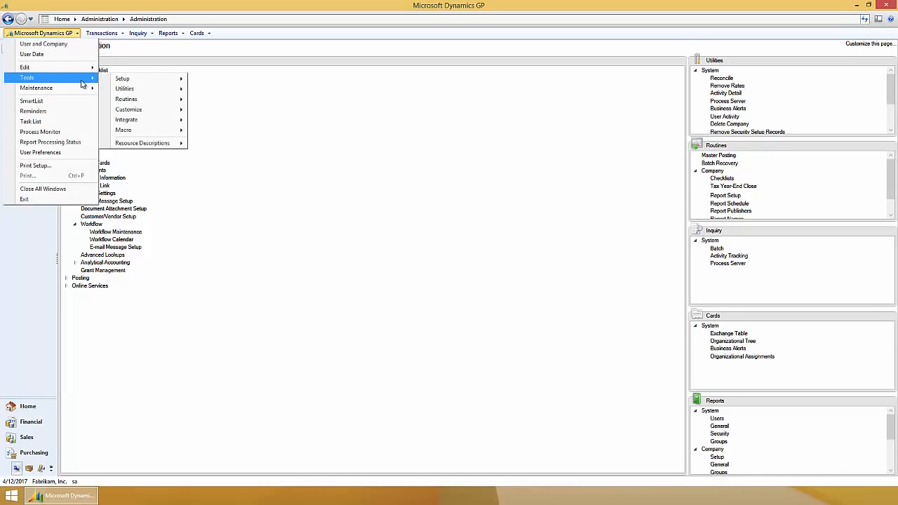
{"action": "mouse_move", "coordinate": [123, 80]}
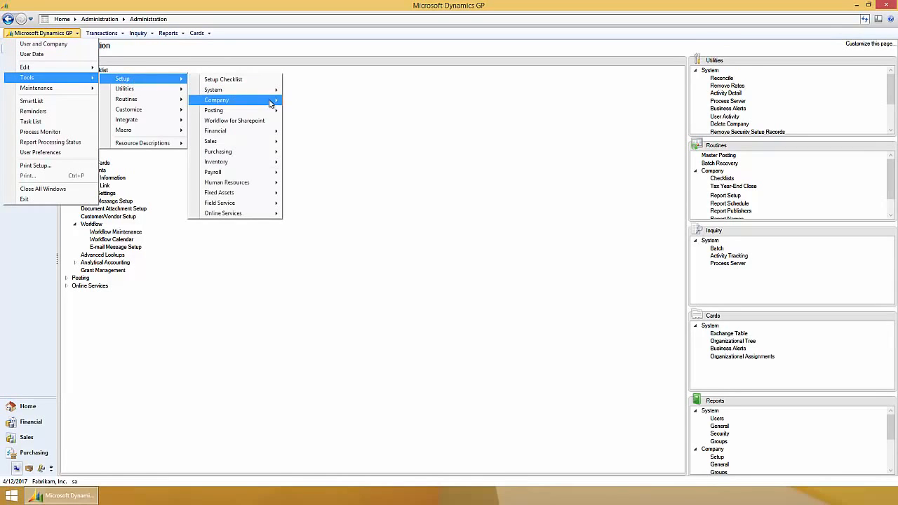
{"action": "mouse_move", "coordinate": [278, 101]}
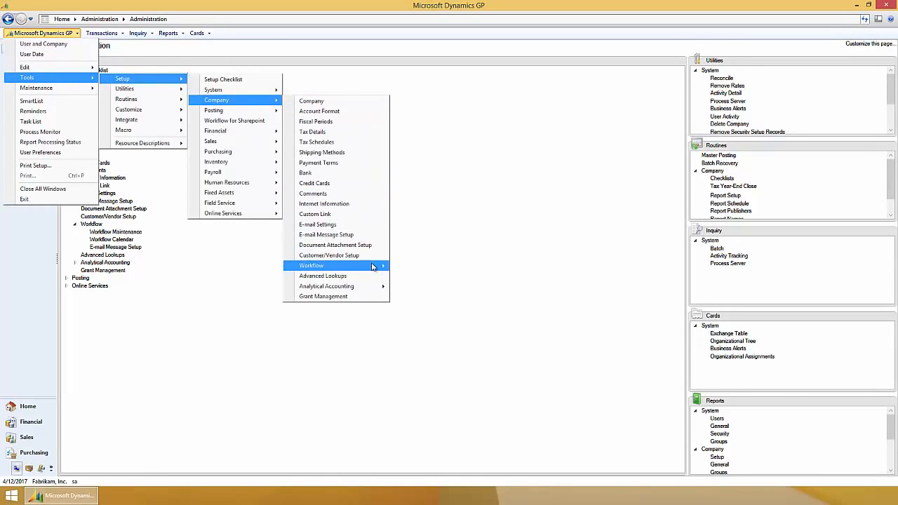
{"action": "mouse_move", "coordinate": [371, 266]}
{"action": "left_click", "coordinate": [445, 278]}
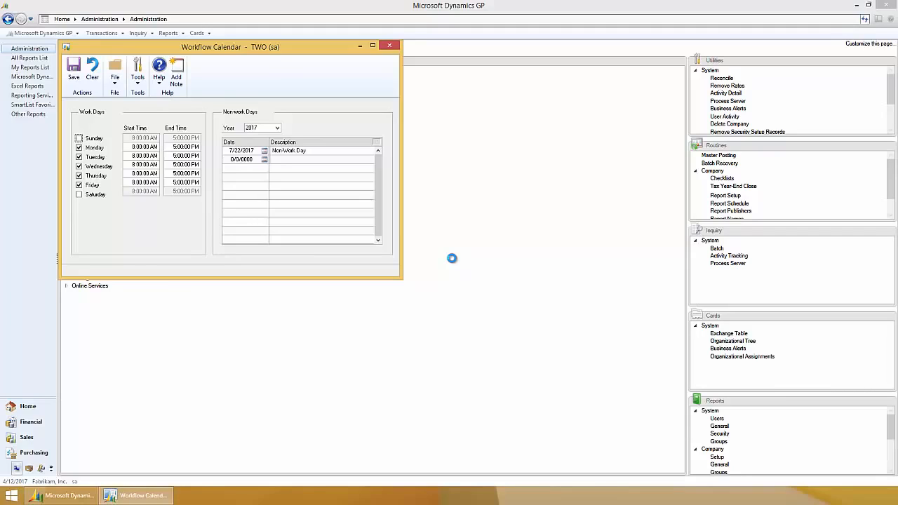
{"action": "left_click", "coordinate": [390, 46]}
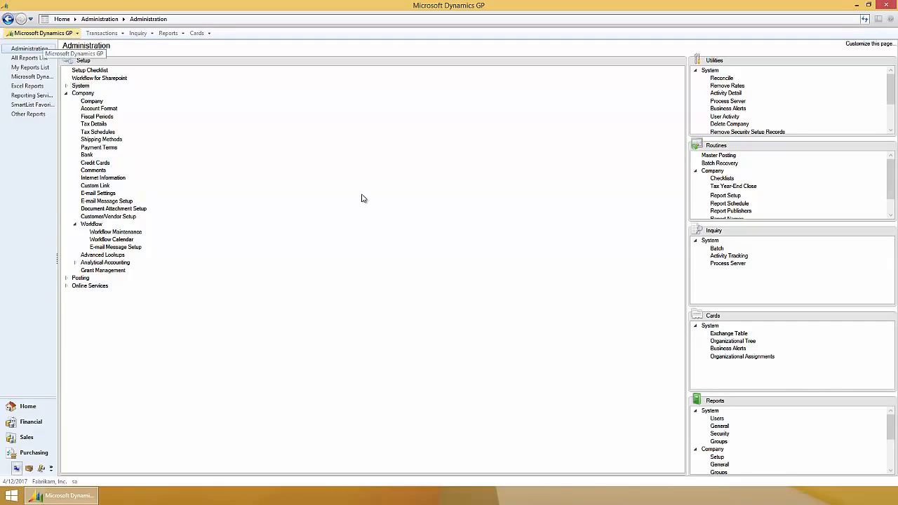
Step: Open the E-mail Message Setup for workflows in the company setup
{"action": "left_click", "coordinate": [42, 33]}
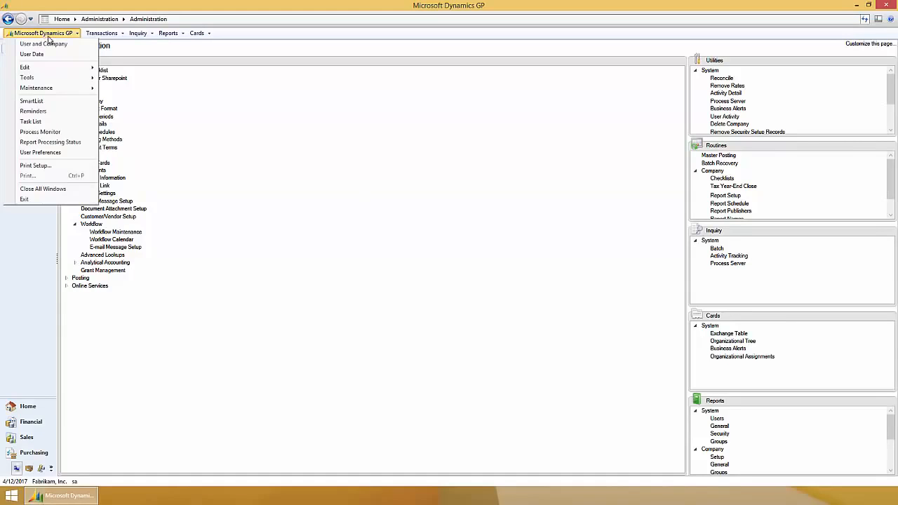
{"action": "mouse_move", "coordinate": [71, 81]}
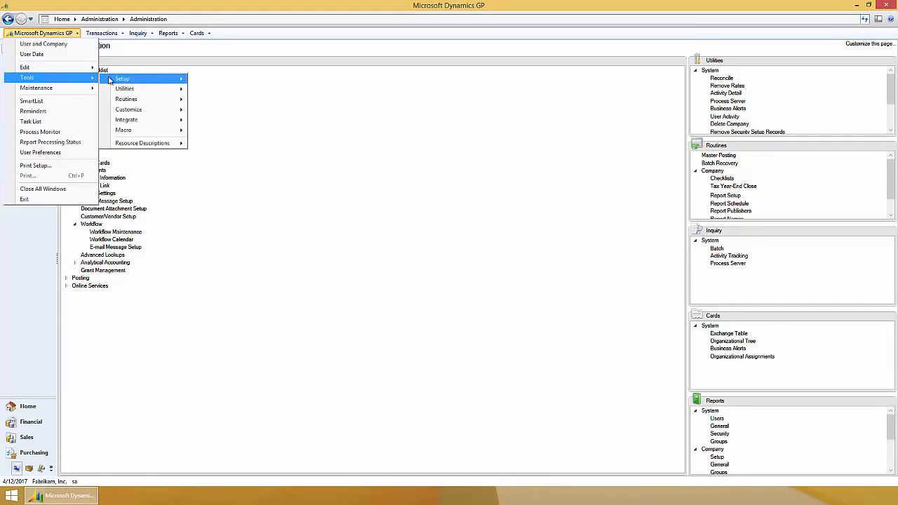
{"action": "mouse_move", "coordinate": [126, 79]}
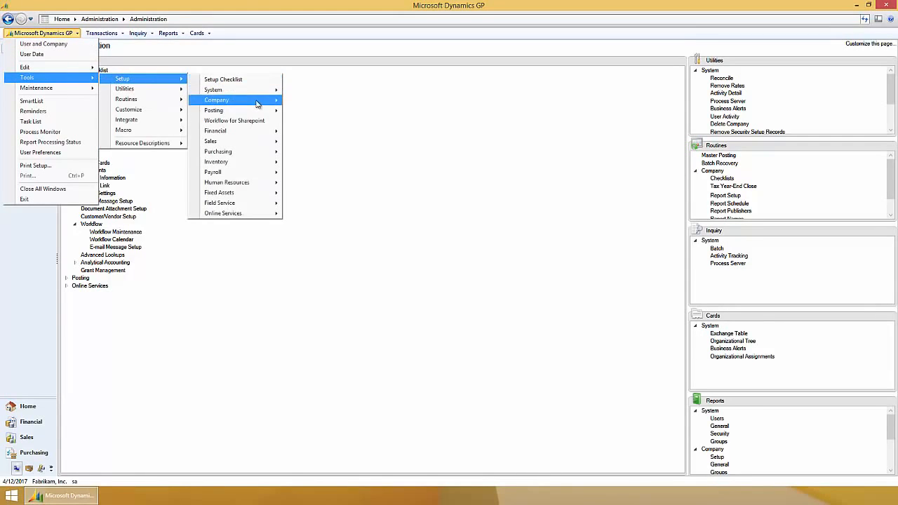
{"action": "mouse_move", "coordinate": [246, 101]}
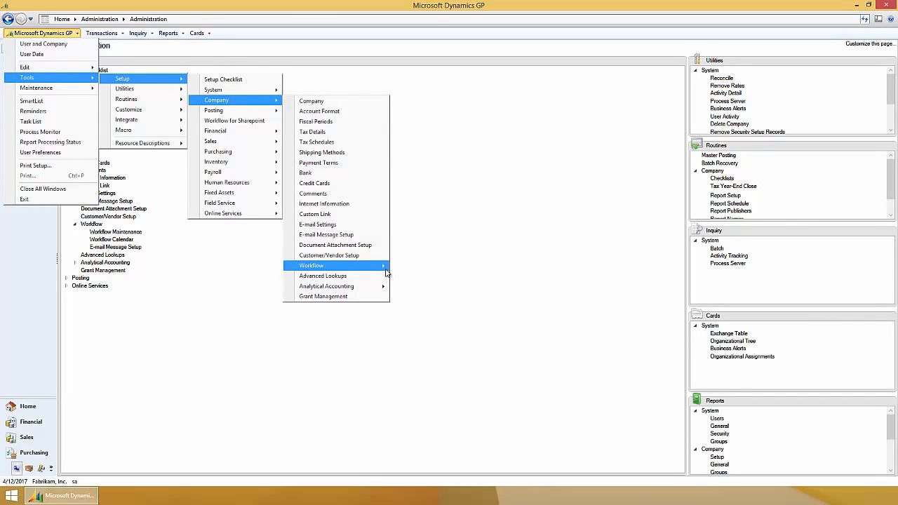
{"action": "mouse_move", "coordinate": [382, 267]}
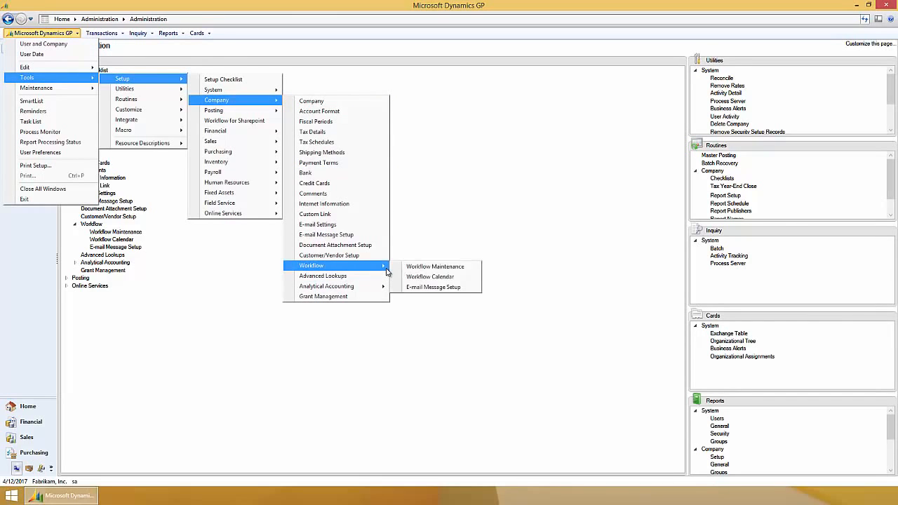
{"action": "left_click", "coordinate": [446, 287]}
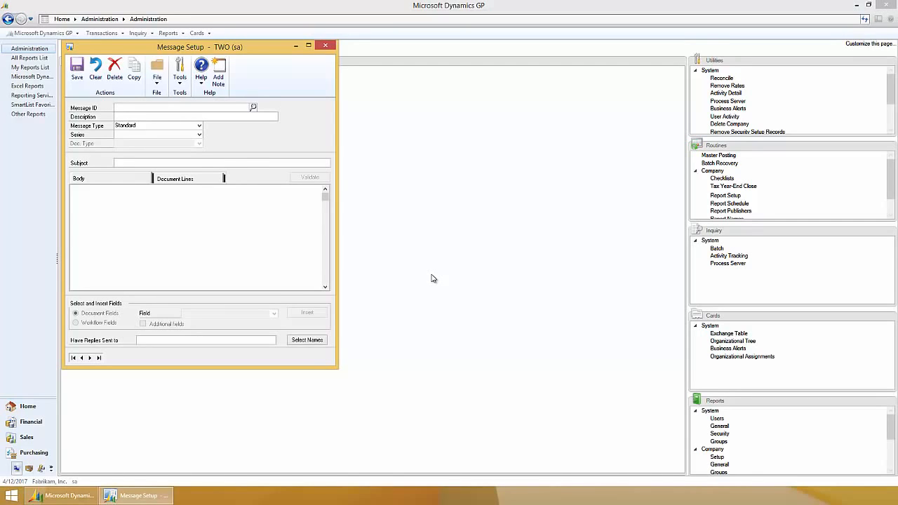
Step: Load the WF ASSIGN PO APPROVAL* message and review its document line fields and body text
{"action": "left_click", "coordinate": [252, 107]}
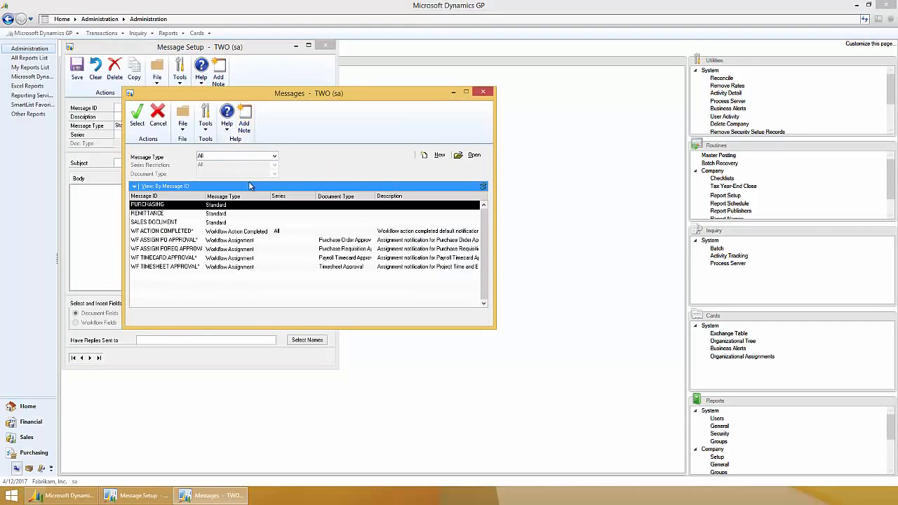
{"action": "double_click", "coordinate": [258, 242]}
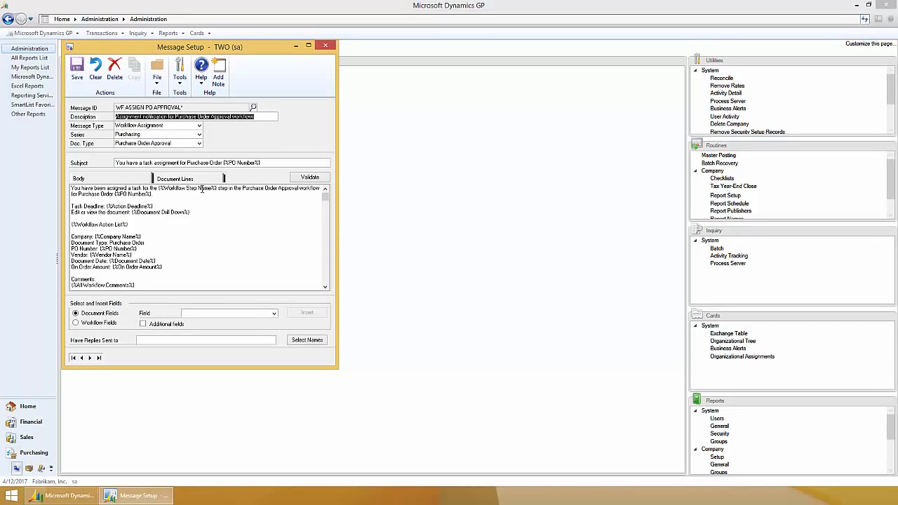
{"action": "left_click", "coordinate": [196, 181]}
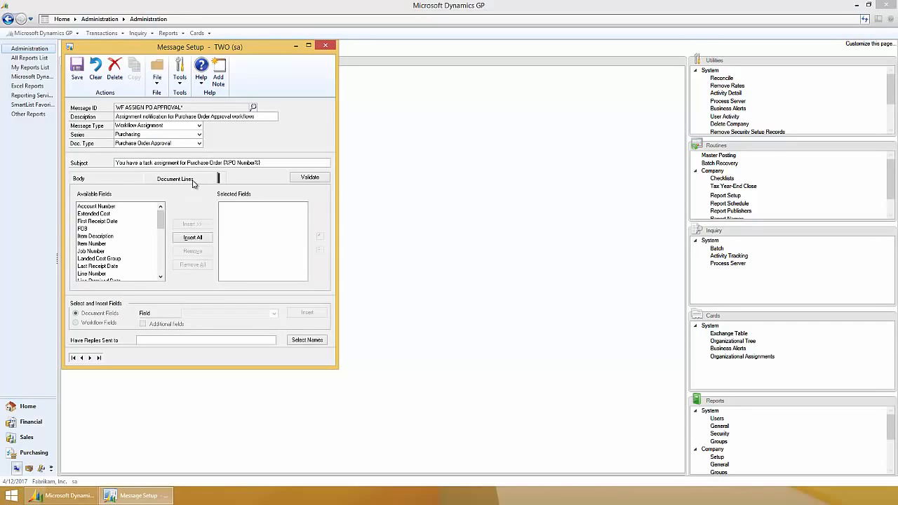
{"action": "left_click", "coordinate": [113, 181]}
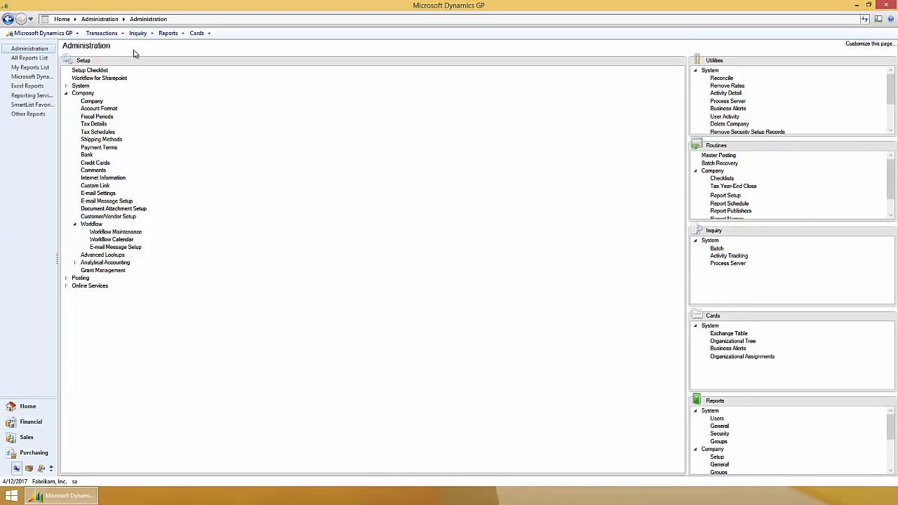
Step: Open Workflow Maintenance from the company's workflow setup
{"action": "left_click", "coordinate": [58, 36]}
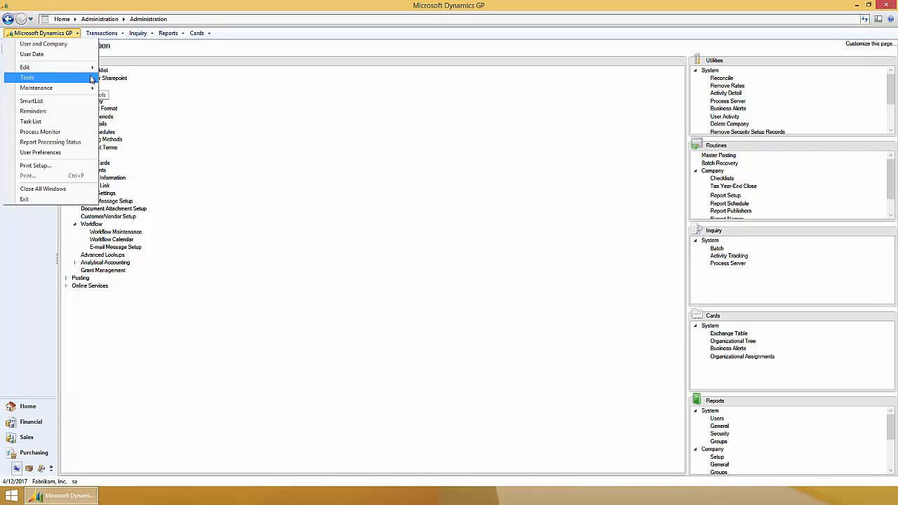
{"action": "mouse_move", "coordinate": [91, 79]}
{"action": "mouse_move", "coordinate": [140, 80]}
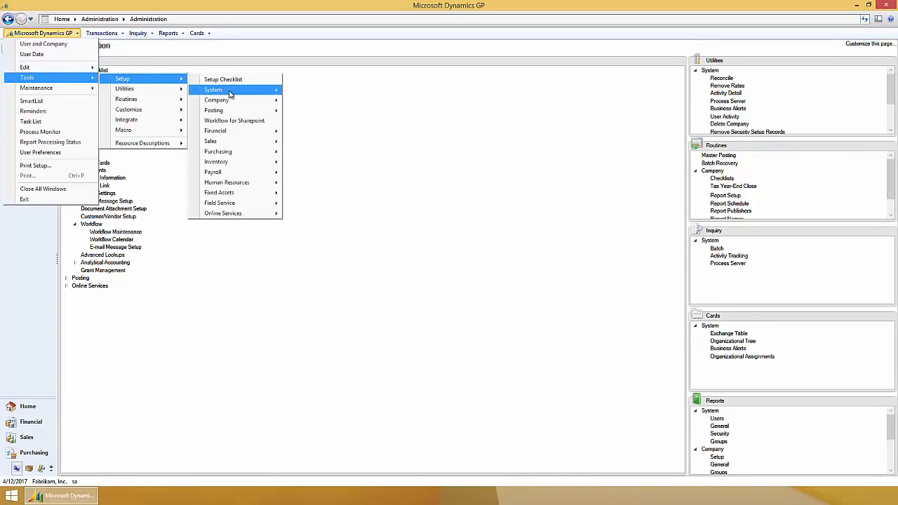
{"action": "mouse_move", "coordinate": [253, 101]}
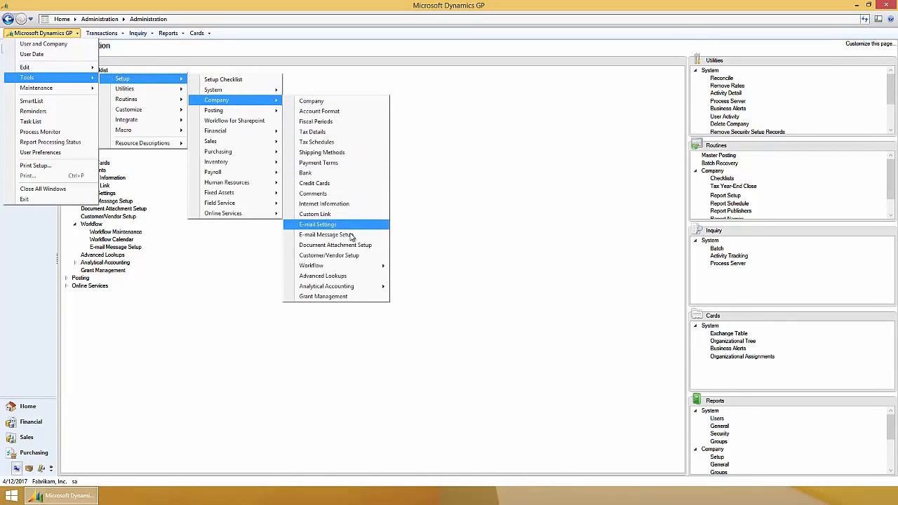
{"action": "mouse_move", "coordinate": [378, 266]}
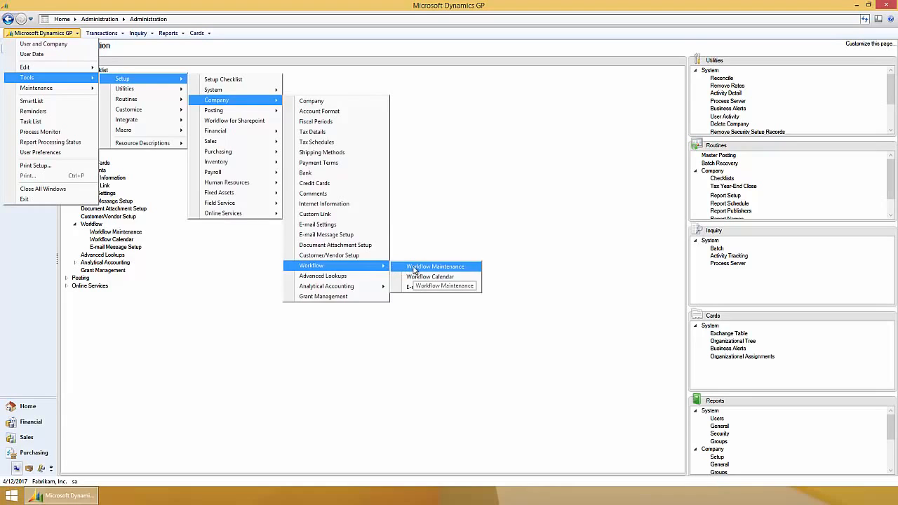
{"action": "left_click", "coordinate": [414, 268]}
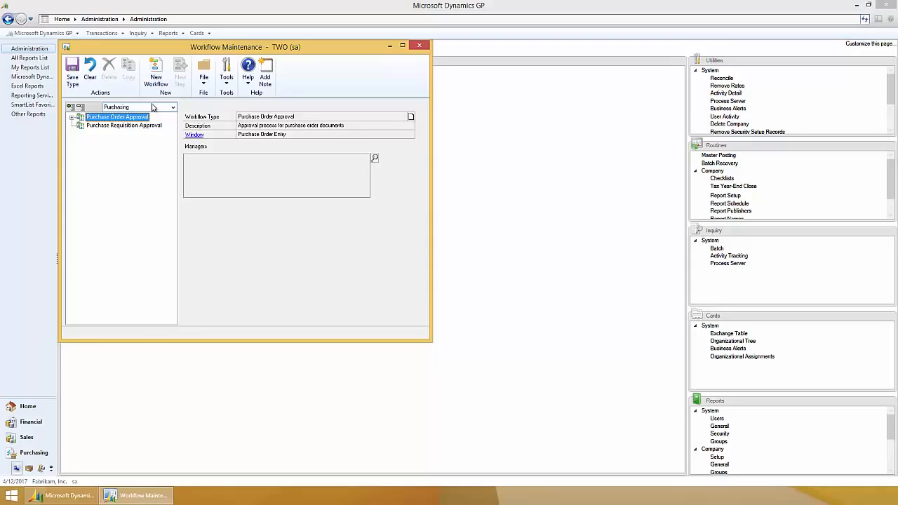
Step: Review the workflow types available for the Payroll and Project series
{"action": "left_click", "coordinate": [153, 110]}
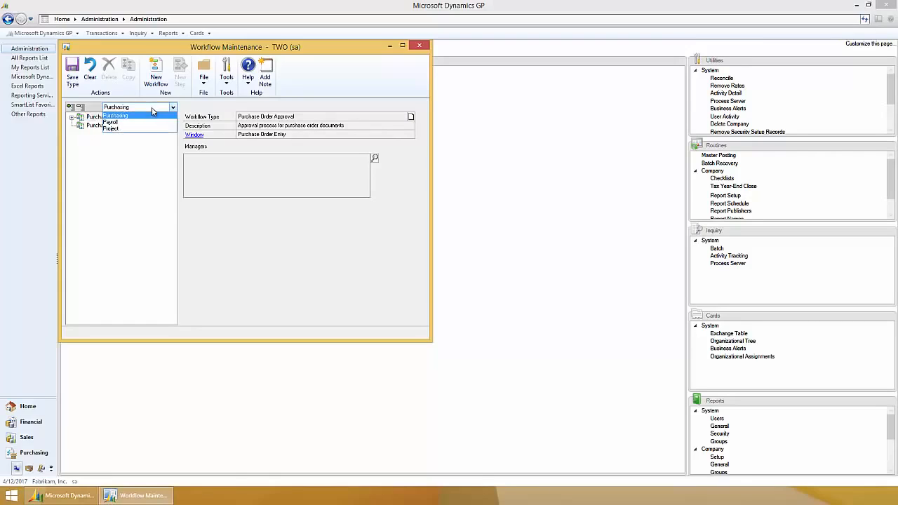
{"action": "left_click", "coordinate": [138, 124]}
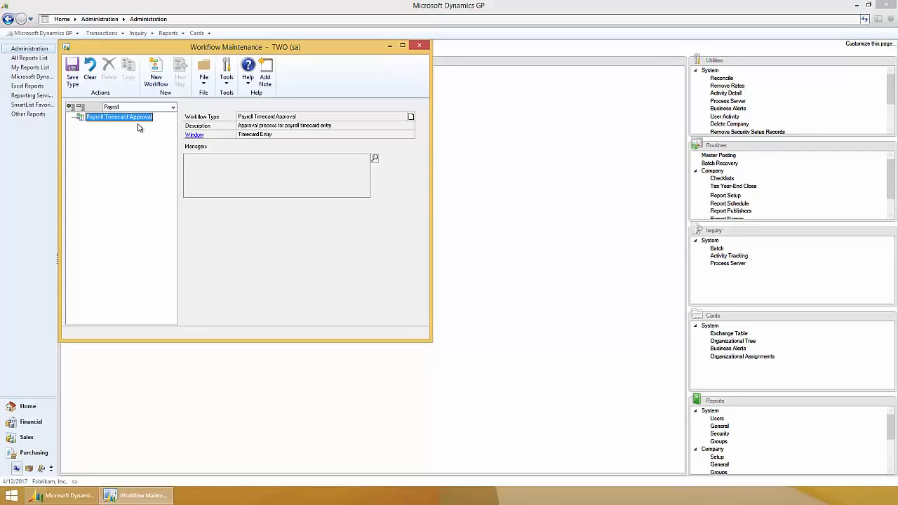
{"action": "left_click", "coordinate": [140, 109]}
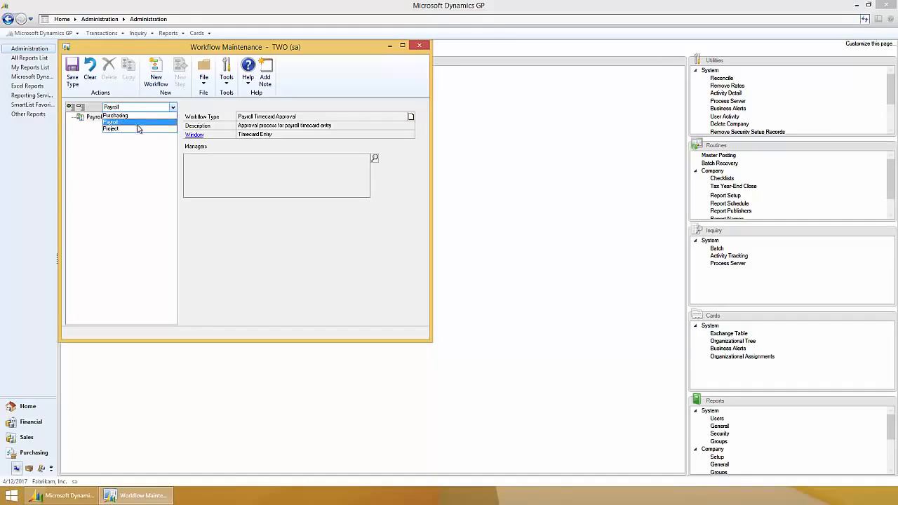
{"action": "left_click", "coordinate": [137, 128]}
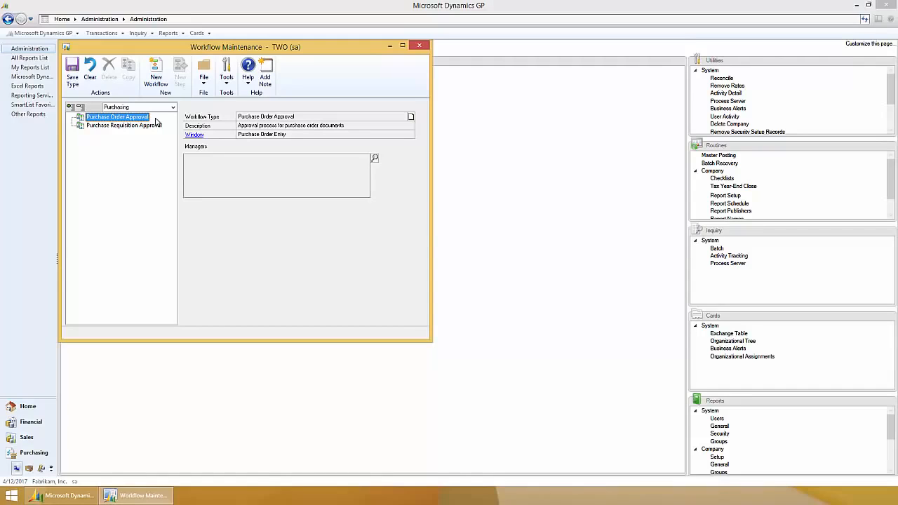
Step: Create a new Purchase Order Approval workflow that allows task delegation, allows the originator as approver, and always requires at least one approver
{"action": "left_click", "coordinate": [161, 81]}
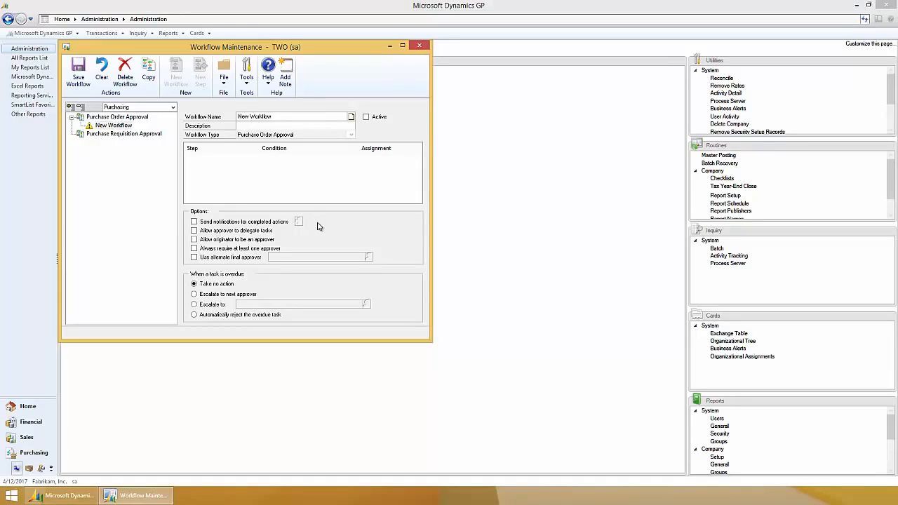
{"action": "left_click", "coordinate": [271, 223]}
{"action": "left_click", "coordinate": [297, 221]}
{"action": "left_click", "coordinate": [211, 233]}
{"action": "left_click", "coordinate": [221, 241]}
{"action": "left_click", "coordinate": [270, 250]}
{"action": "left_click", "coordinate": [256, 260]}
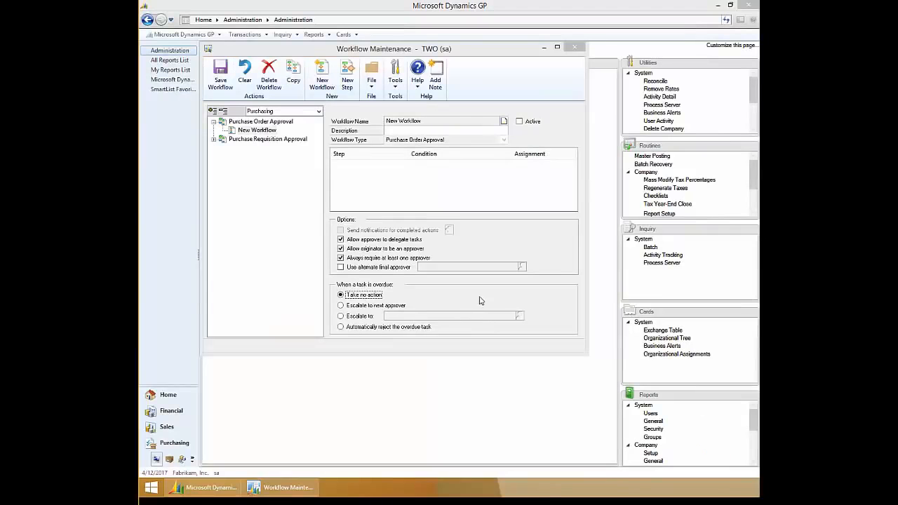
Step: Set the new workflow to automatically reject a task when it is overdue
{"action": "left_click", "coordinate": [471, 302]}
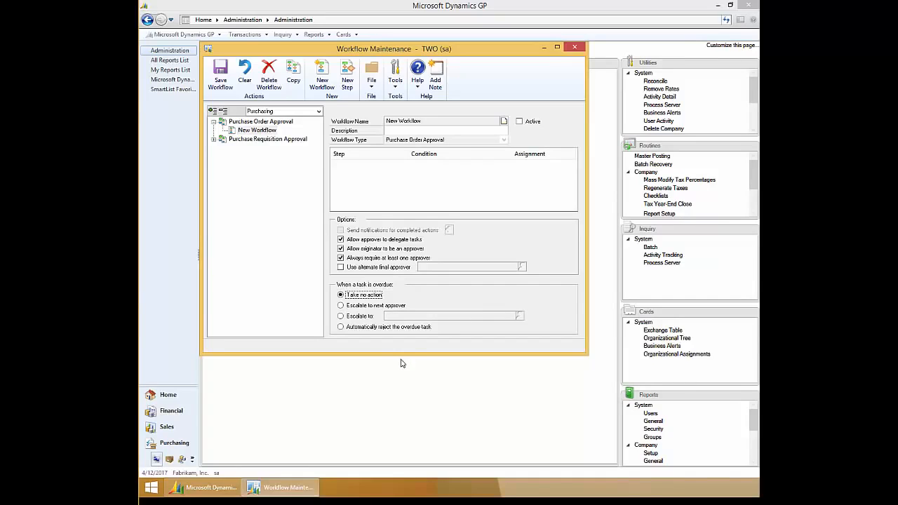
{"action": "left_click", "coordinate": [381, 306]}
{"action": "left_click", "coordinate": [363, 317]}
{"action": "left_click", "coordinate": [369, 329]}
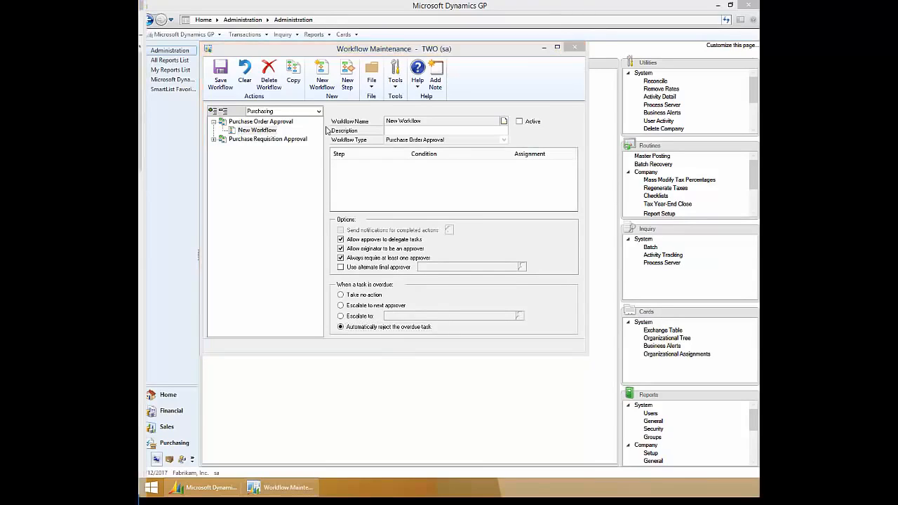
{"action": "left_click", "coordinate": [326, 131]}
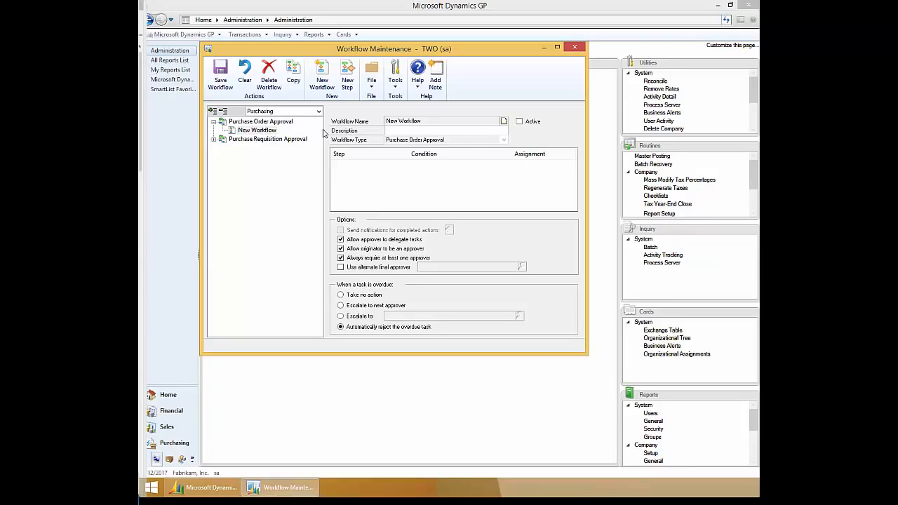
Step: Add a new workflow step to the new Purchase Order Approval workflow, keeping Approval as its step type
{"action": "left_click", "coordinate": [258, 131]}
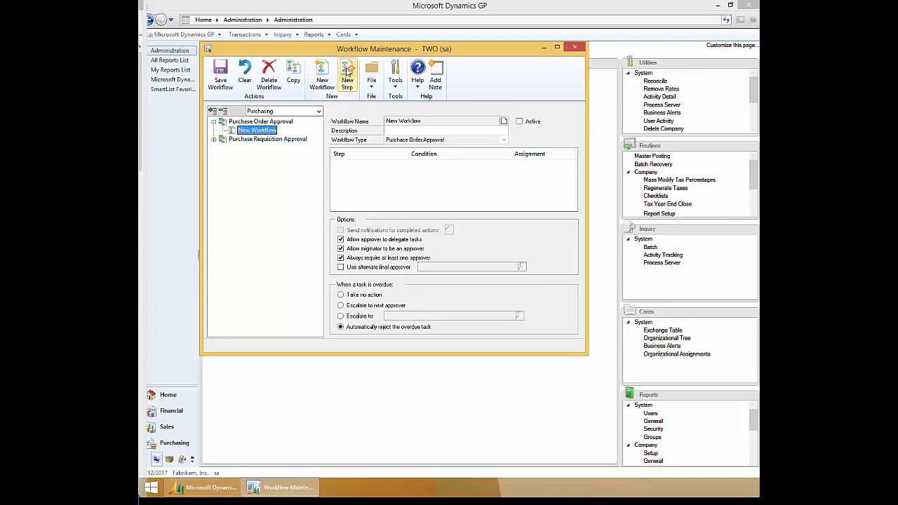
{"action": "left_click", "coordinate": [347, 73]}
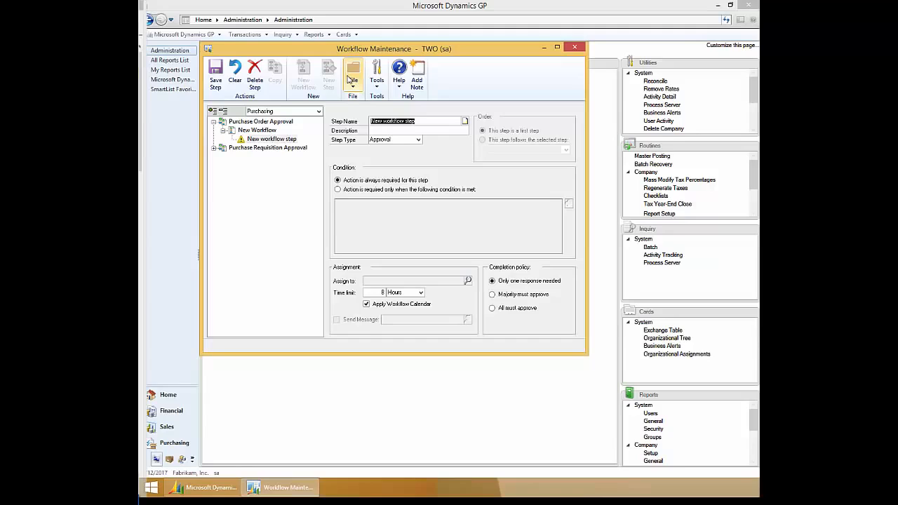
{"action": "left_click", "coordinate": [418, 131]}
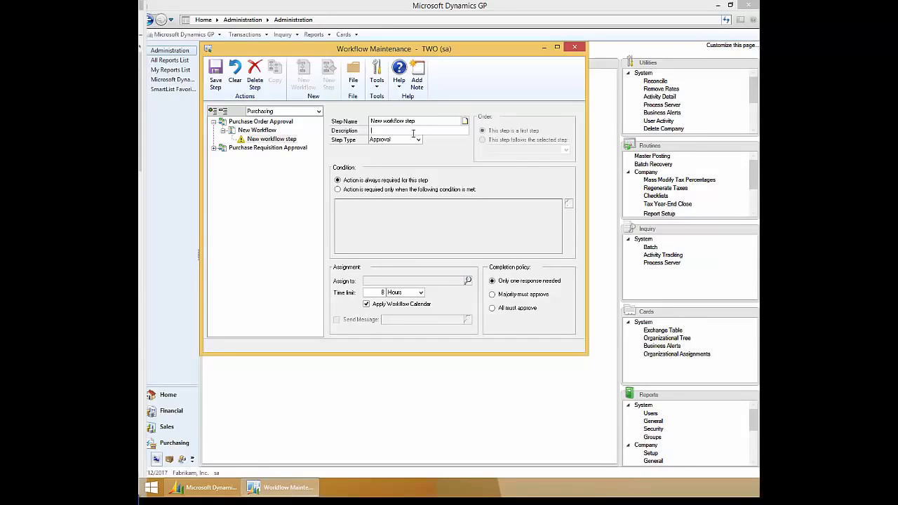
{"action": "left_click", "coordinate": [418, 140]}
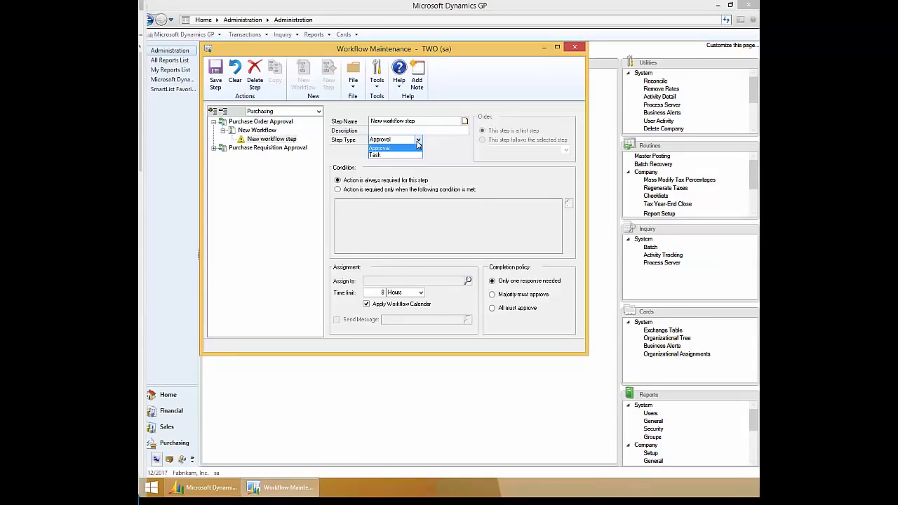
{"action": "left_click", "coordinate": [418, 144]}
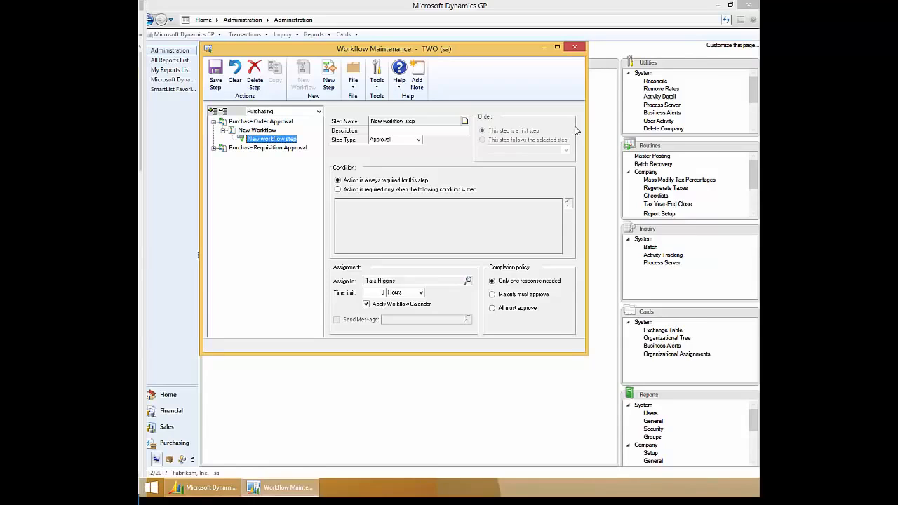
Step: Make the new step's action required only when a condition is met and open the condition definition
{"action": "left_click", "coordinate": [465, 184]}
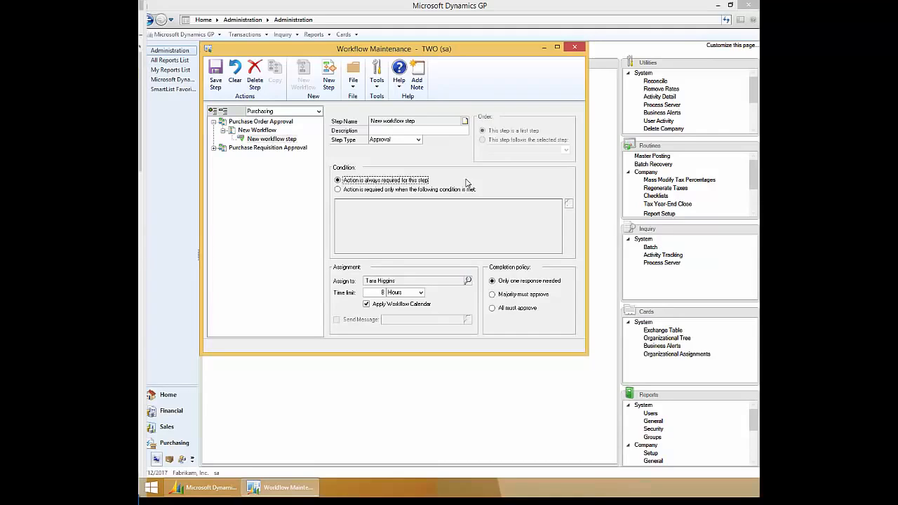
{"action": "left_click", "coordinate": [445, 190]}
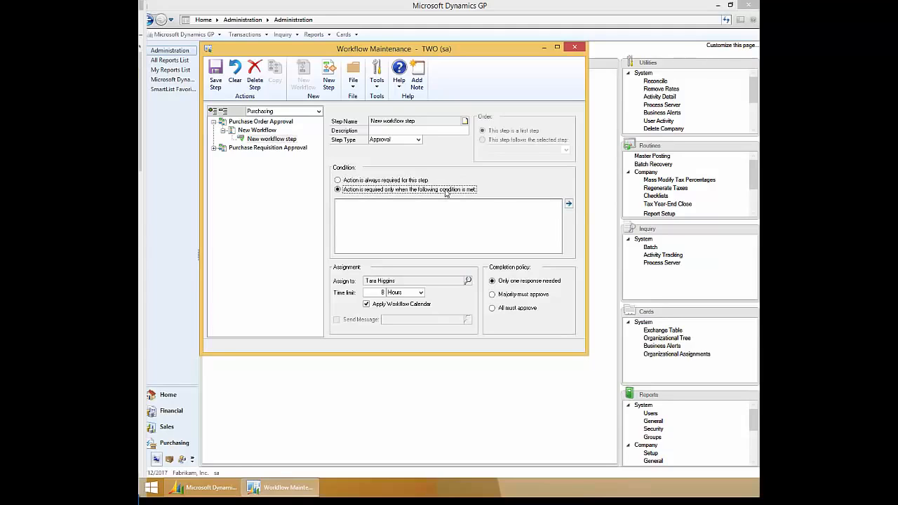
{"action": "left_click", "coordinate": [569, 204]}
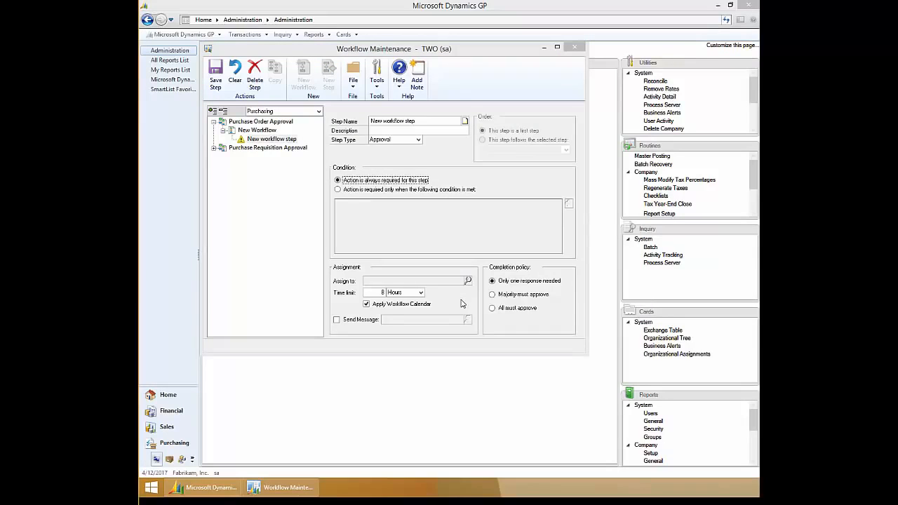
Step: Assign the workflow step by hierarchy to the workflow originator's direct manager and enable its assignment message, WF ASSIGN PO APPROVAL*
{"action": "left_click", "coordinate": [462, 303]}
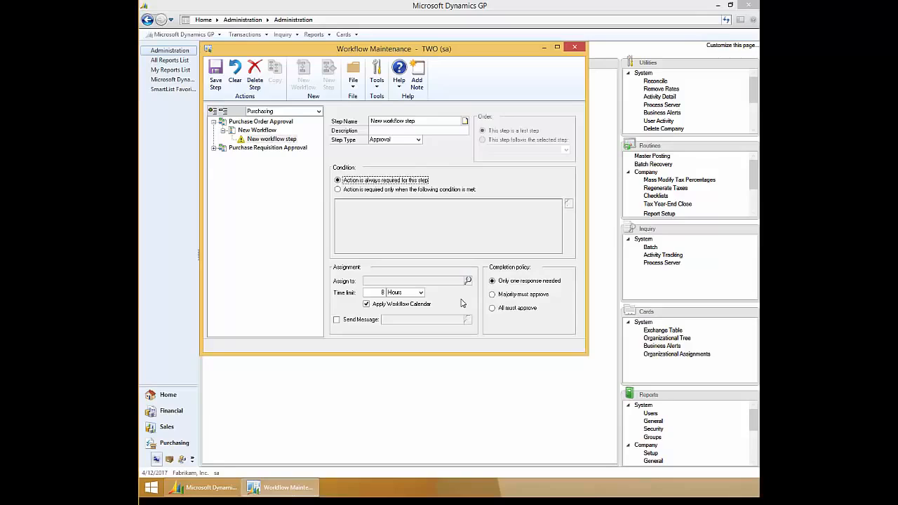
{"action": "left_click", "coordinate": [467, 281]}
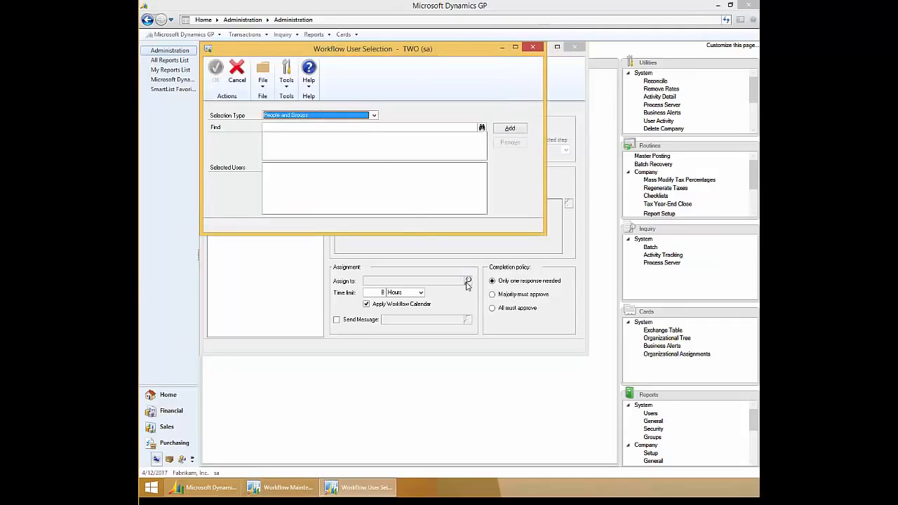
{"action": "left_click", "coordinate": [372, 116]}
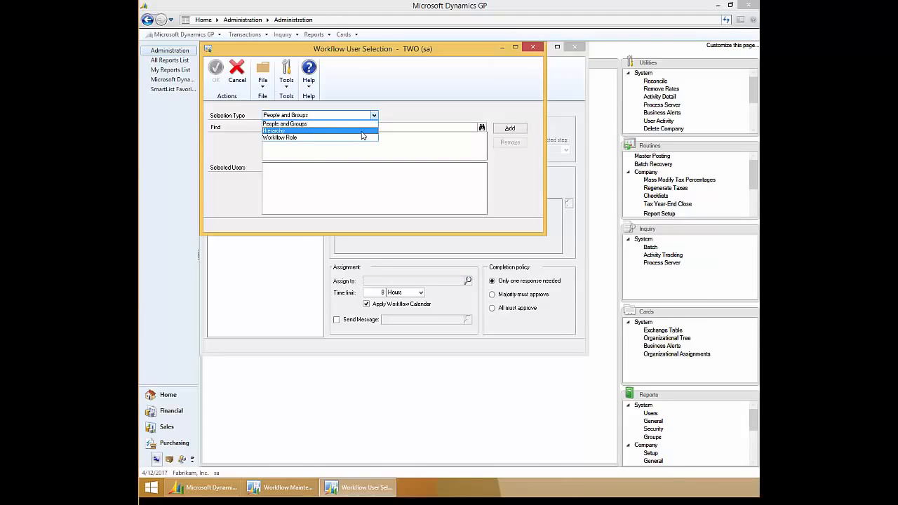
{"action": "left_click", "coordinate": [362, 131]}
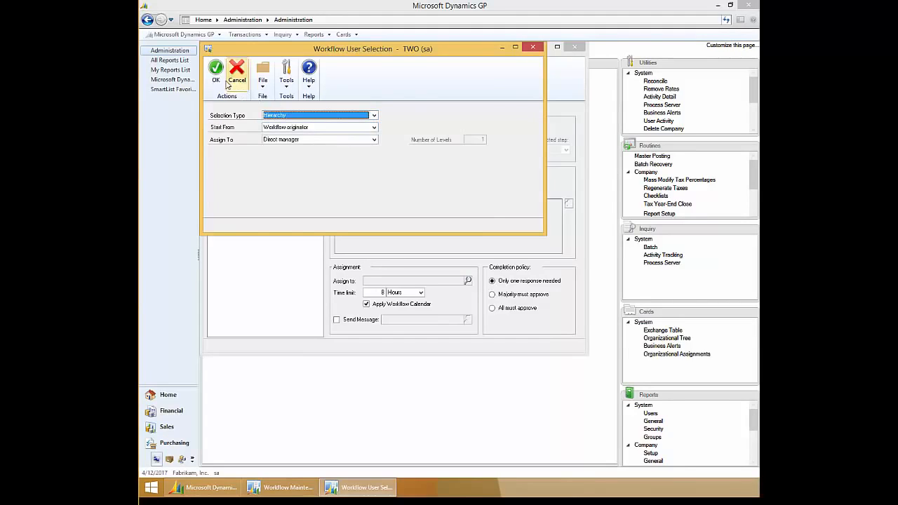
{"action": "left_click", "coordinate": [216, 79]}
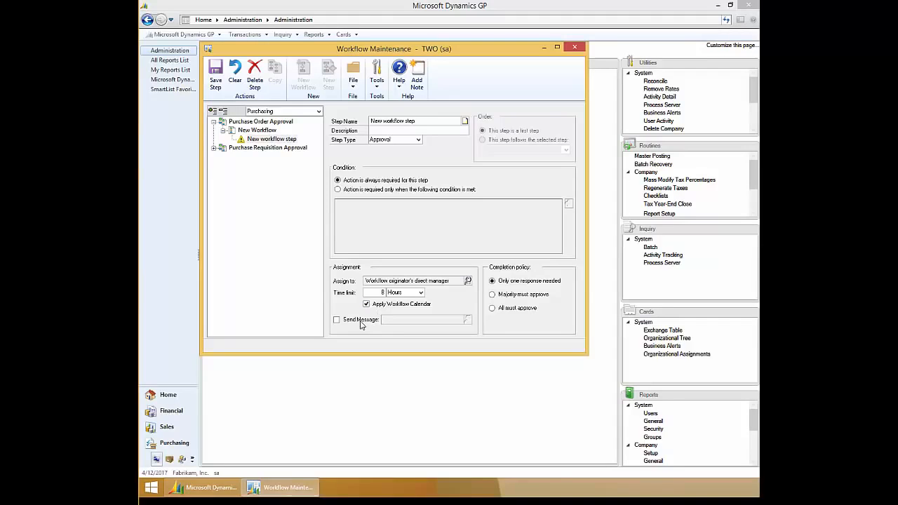
{"action": "left_click", "coordinate": [336, 320]}
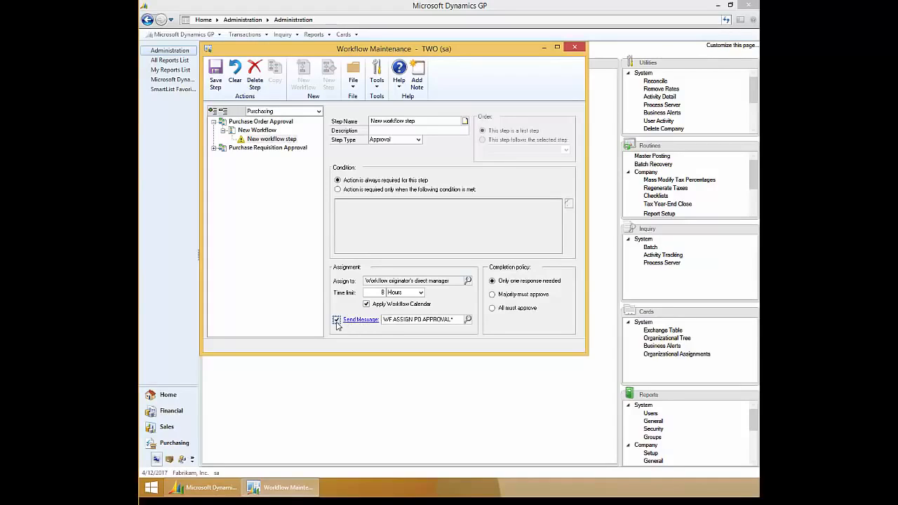
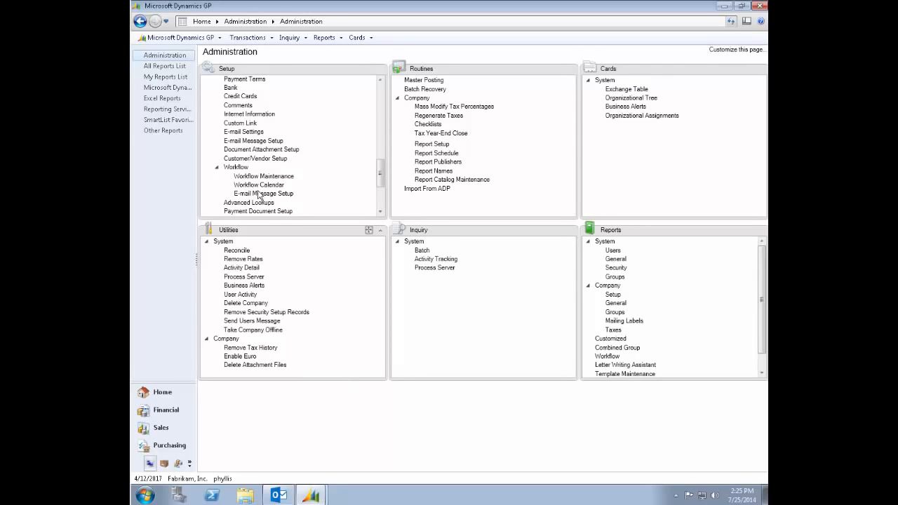
Step: Review the Direct Manager Approval and Over 2500 steps of the Requisition Workflow in Workflow Maintenance
{"action": "left_click", "coordinate": [294, 178]}
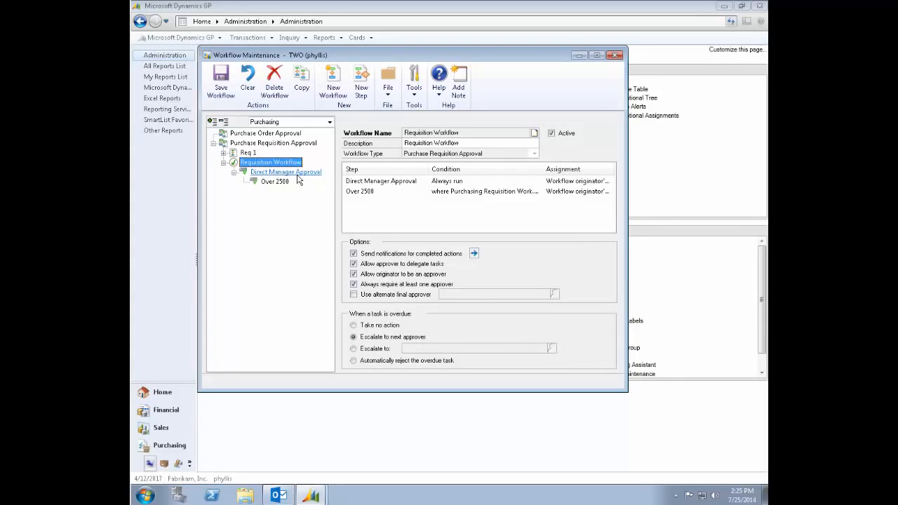
{"action": "left_click", "coordinate": [297, 175]}
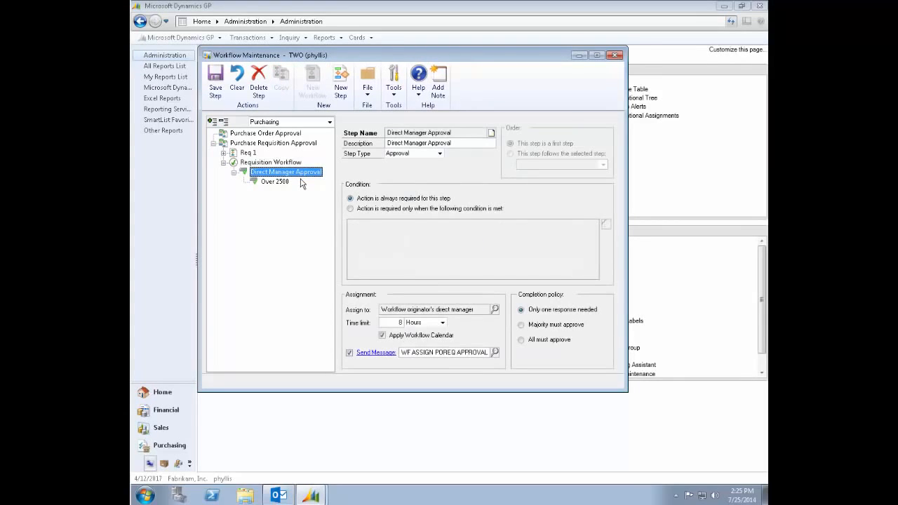
{"action": "left_click", "coordinate": [285, 182]}
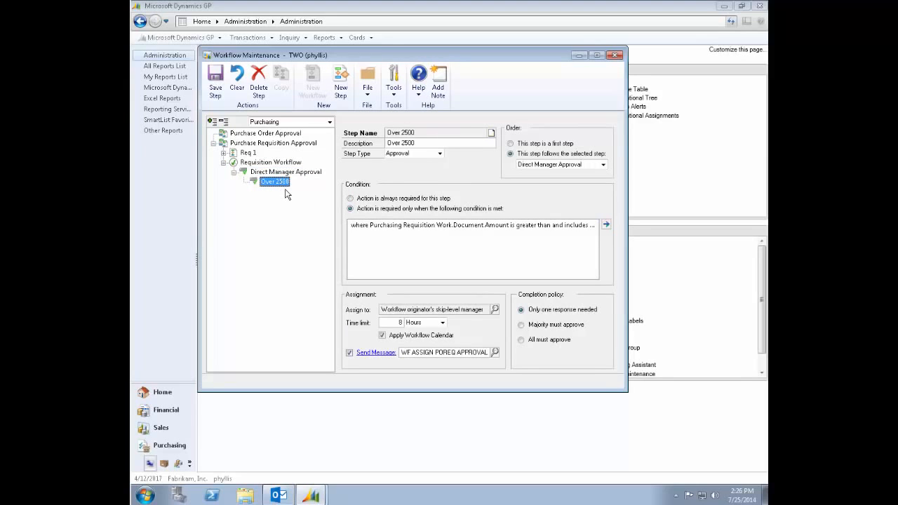
{"action": "left_click", "coordinate": [615, 55]}
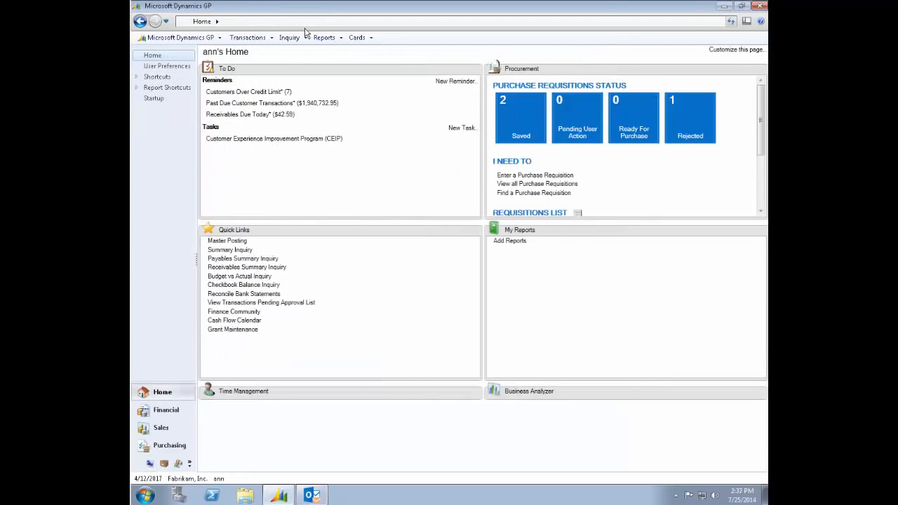
Step: Open the saved Computer Request requisition in Purchase Requisition Entry by its requisition number
{"action": "left_click", "coordinate": [264, 39]}
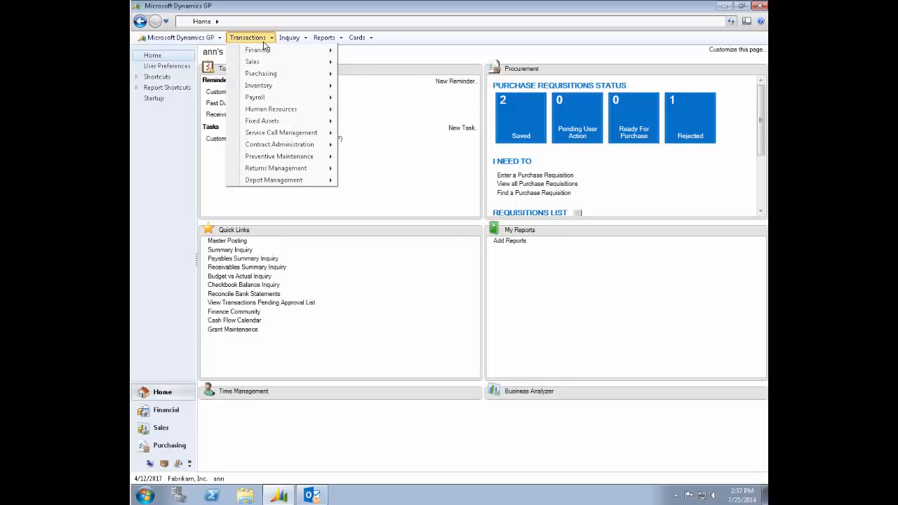
{"action": "mouse_move", "coordinate": [320, 77]}
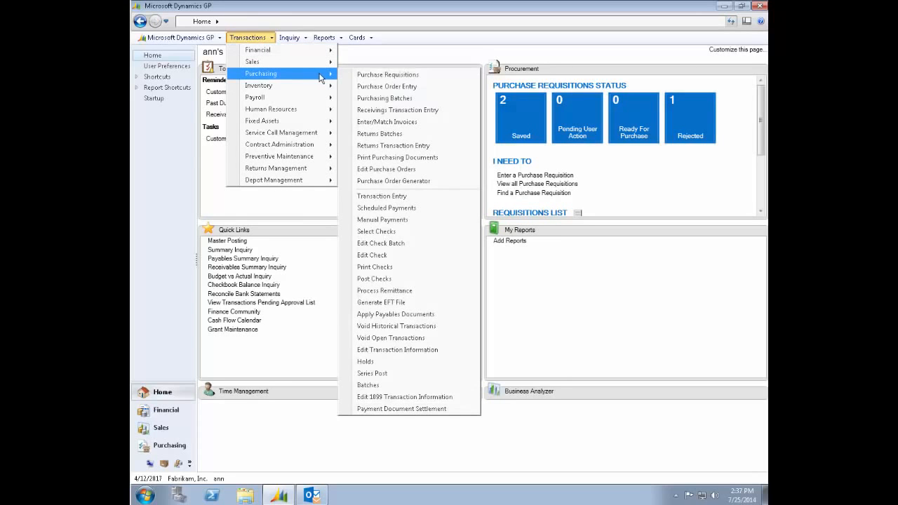
{"action": "left_click", "coordinate": [383, 75]}
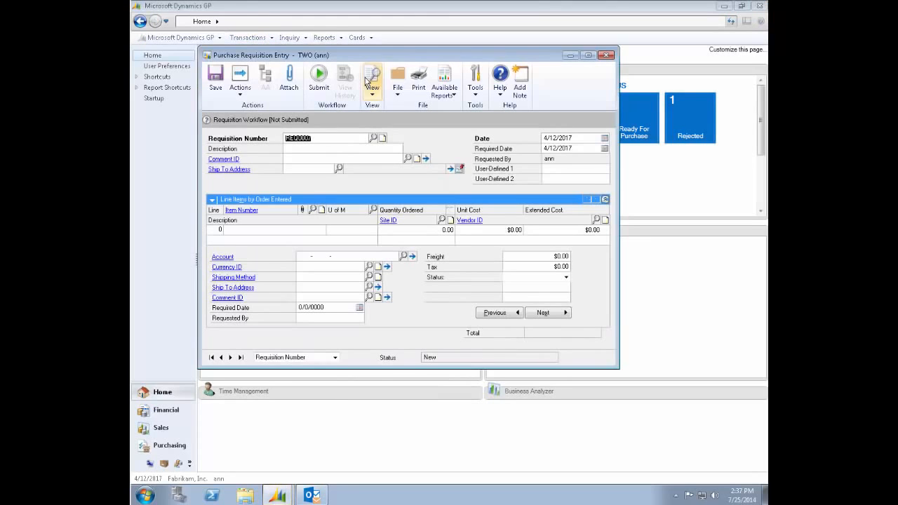
{"action": "left_click", "coordinate": [324, 138]}
{"action": "key", "text": "BackSpace"}
{"action": "type", "text": "6"}
{"action": "key", "text": "Tab"}
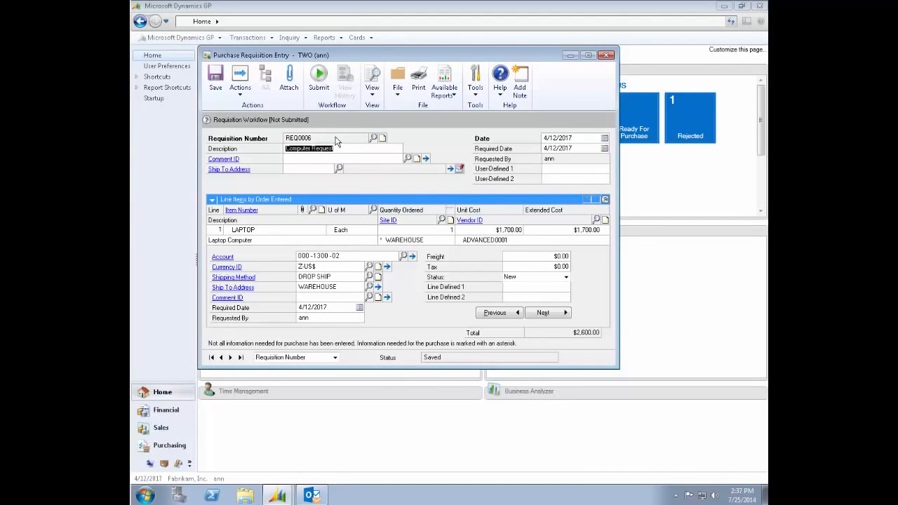
Step: Show all line items of the Computer Request requisition and submit it to the workflow without a comment
{"action": "left_click", "coordinate": [605, 200]}
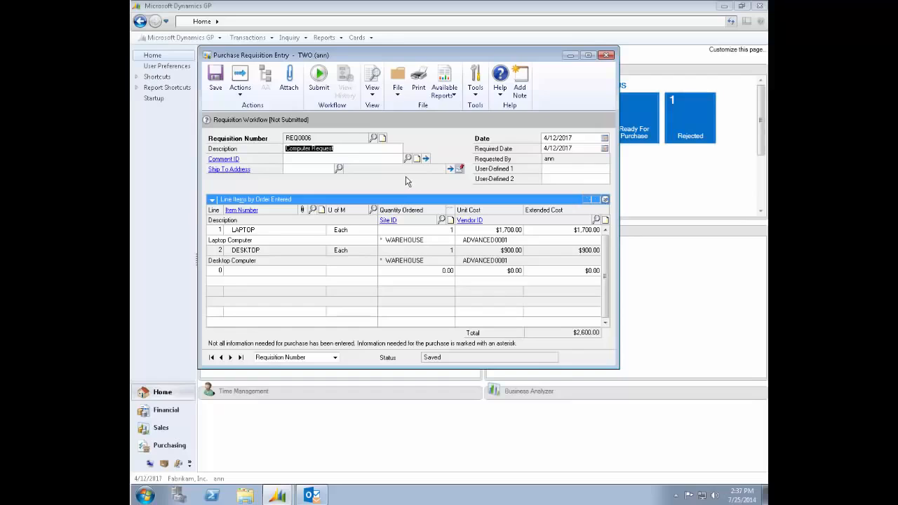
{"action": "left_click", "coordinate": [319, 79]}
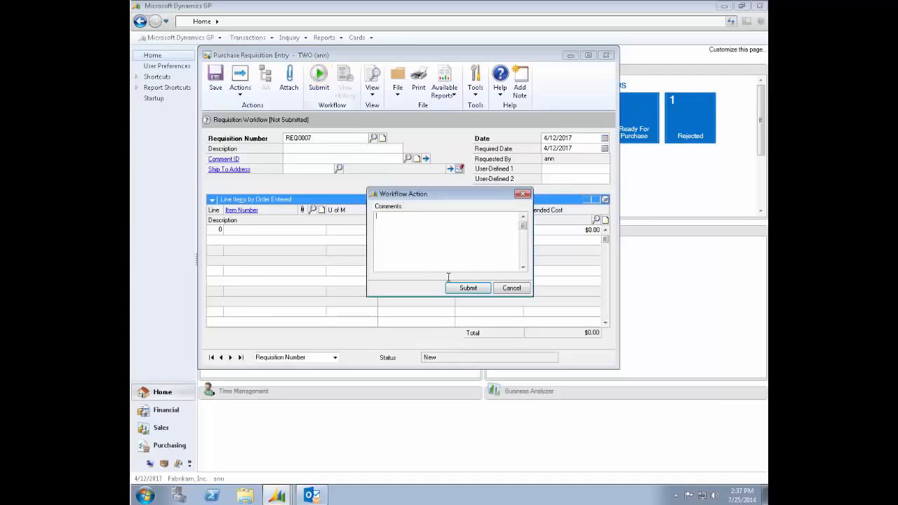
{"action": "left_click", "coordinate": [468, 288]}
{"action": "left_click", "coordinate": [607, 56]}
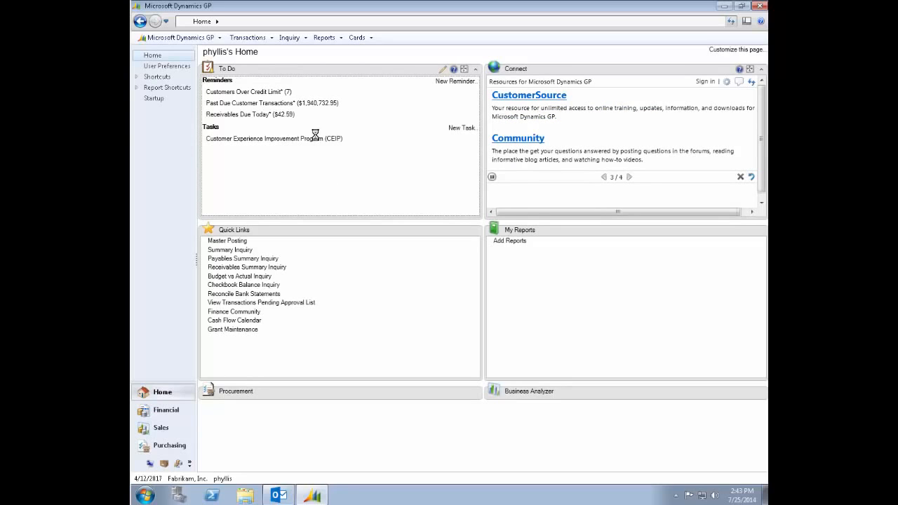
Step: Open the submitted Computer Request requisition from the approver's session and review its available workflow actions
{"action": "left_click", "coordinate": [251, 37]}
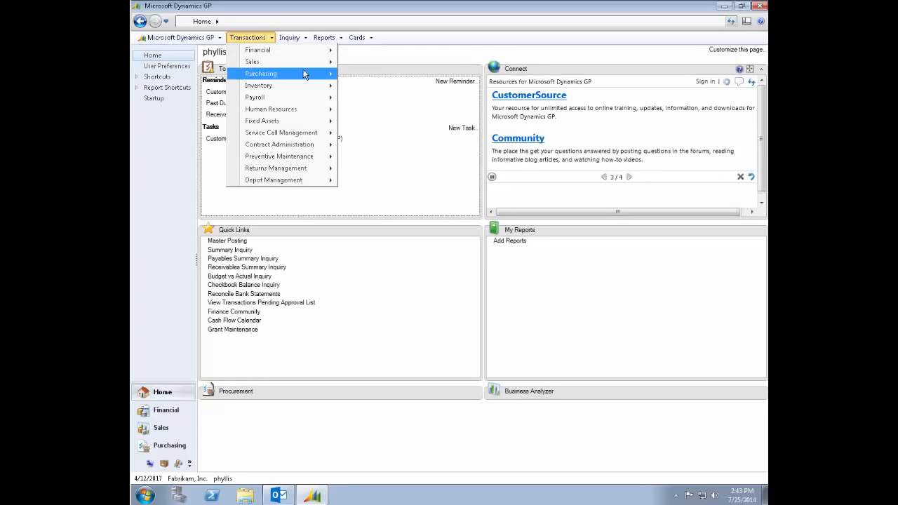
{"action": "mouse_move", "coordinate": [308, 73]}
{"action": "left_click", "coordinate": [359, 76]}
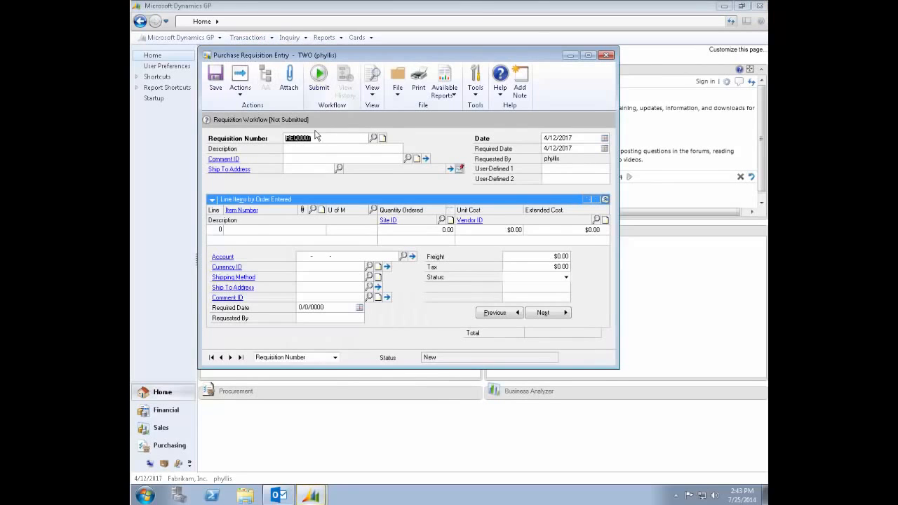
{"action": "key", "text": "BackSpace"}
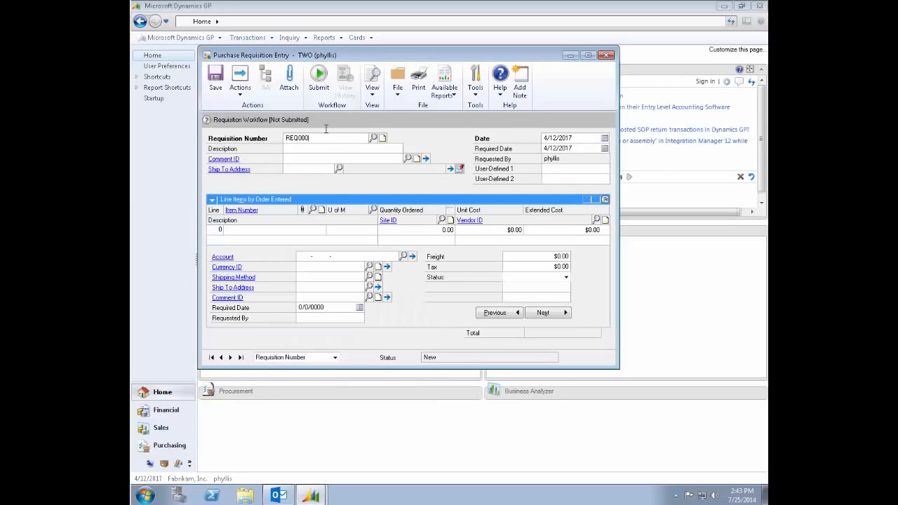
{"action": "type", "text": "6"}
{"action": "key", "text": "Tab"}
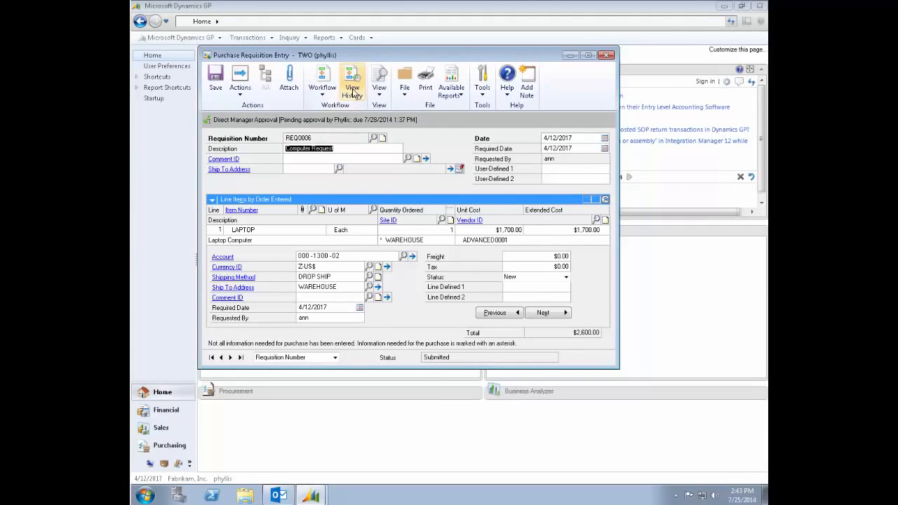
{"action": "left_click", "coordinate": [322, 83]}
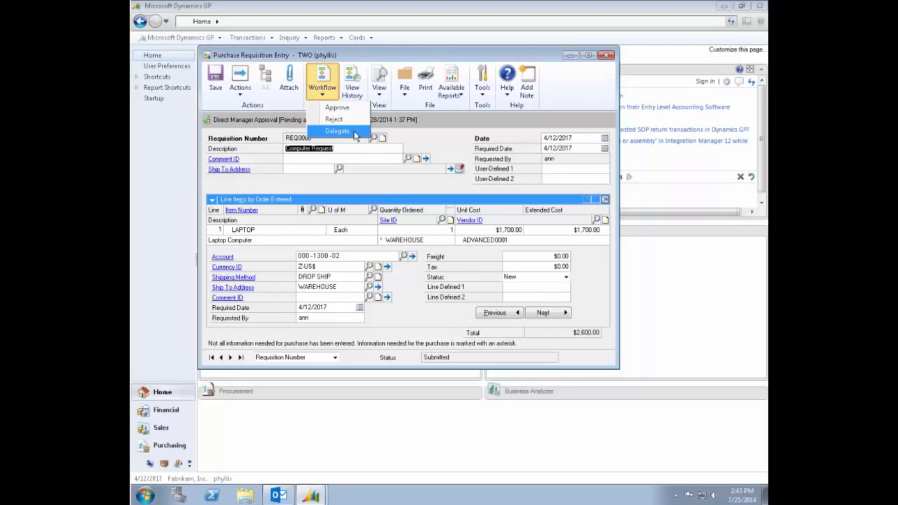
{"action": "left_click", "coordinate": [607, 56]}
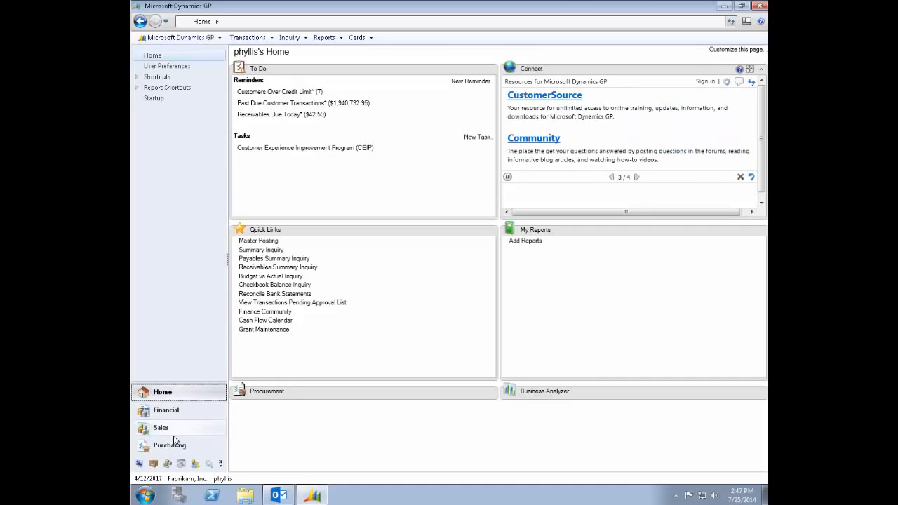
Step: Select the Computer Request requisition in the list of purchasing requisitions pending approval
{"action": "left_click", "coordinate": [169, 446]}
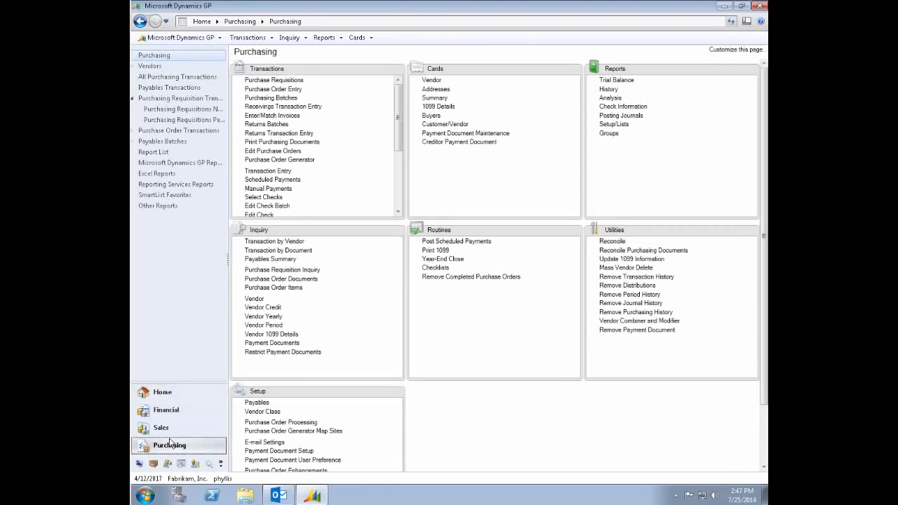
{"action": "left_click", "coordinate": [190, 124]}
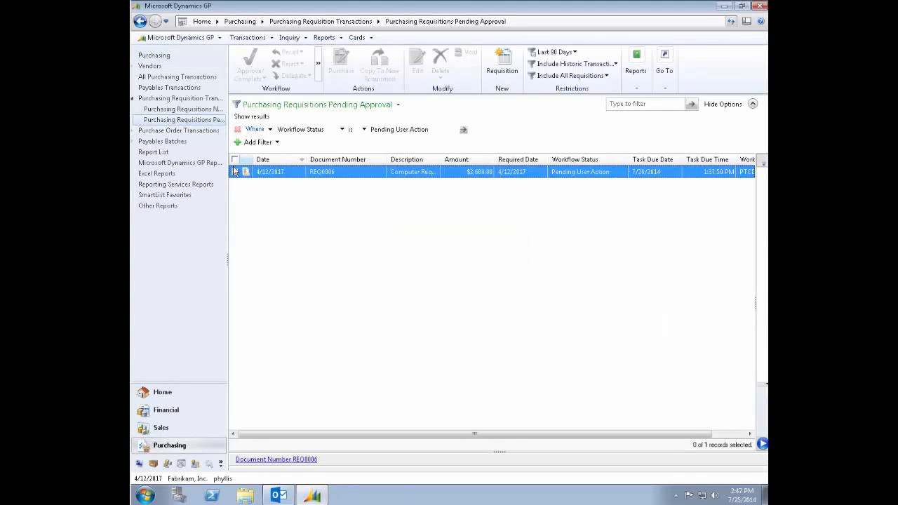
{"action": "left_click", "coordinate": [235, 172]}
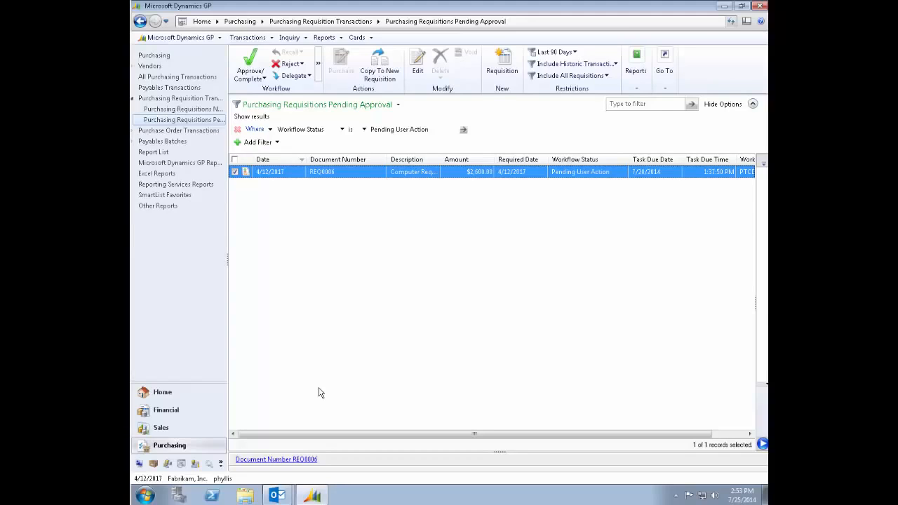
Step: Switch to Outlook and approve the Computer Request requisition from the workflow task e-mail without a comment, declining to have form entries remembered
{"action": "left_click", "coordinate": [282, 496]}
{"action": "left_click", "coordinate": [295, 470]}
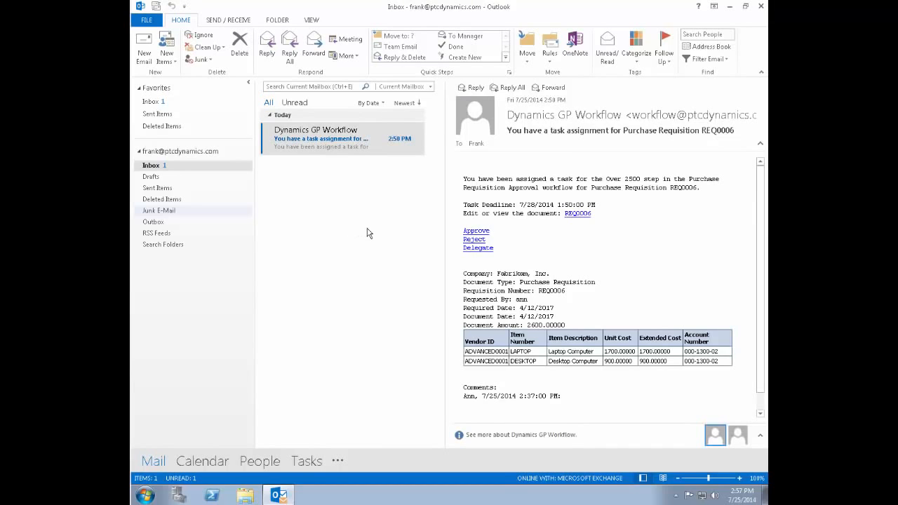
{"action": "left_click", "coordinate": [484, 231]}
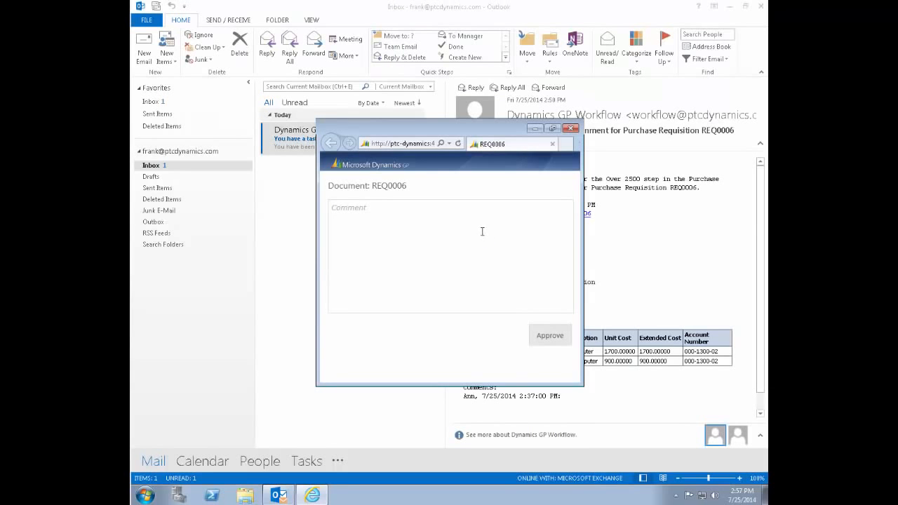
{"action": "left_click", "coordinate": [550, 336]}
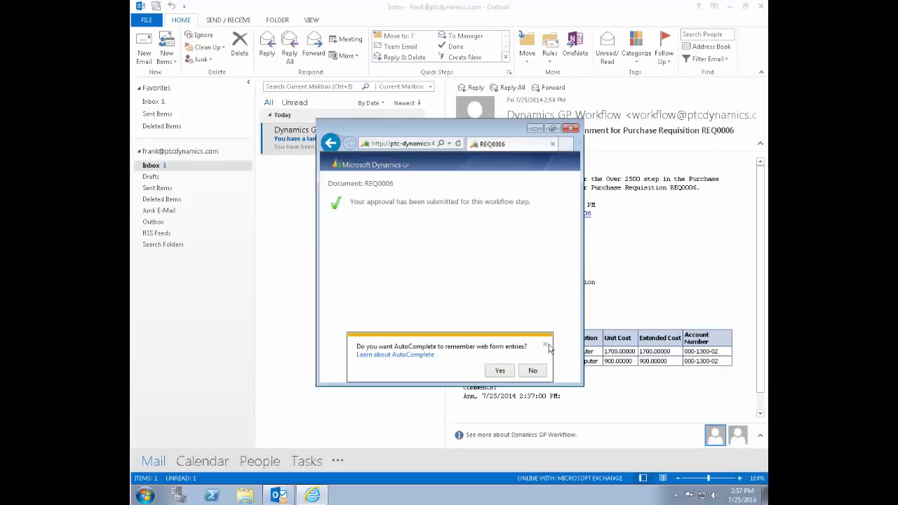
{"action": "left_click", "coordinate": [532, 371]}
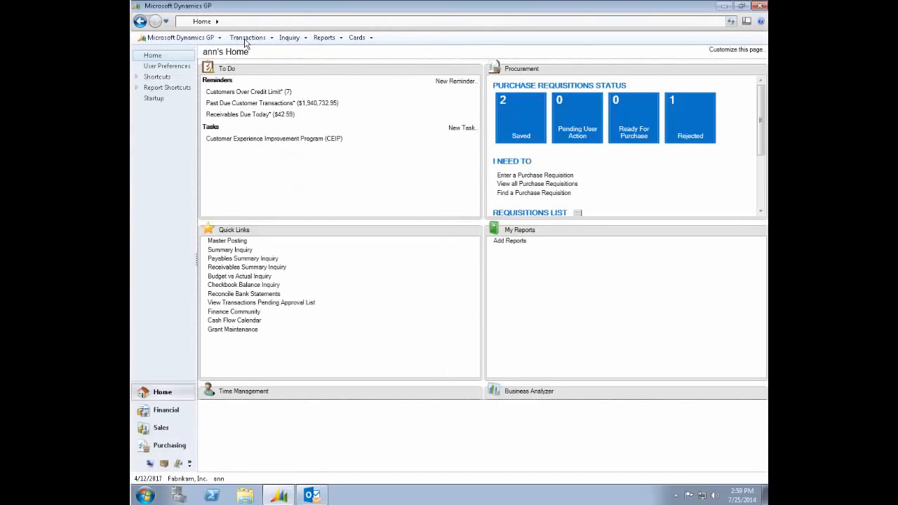
Step: Open the Computer Request requisition in Purchase Requisition Entry from the requester's Dynamics GP session and view its workflow history
{"action": "left_click", "coordinate": [247, 37]}
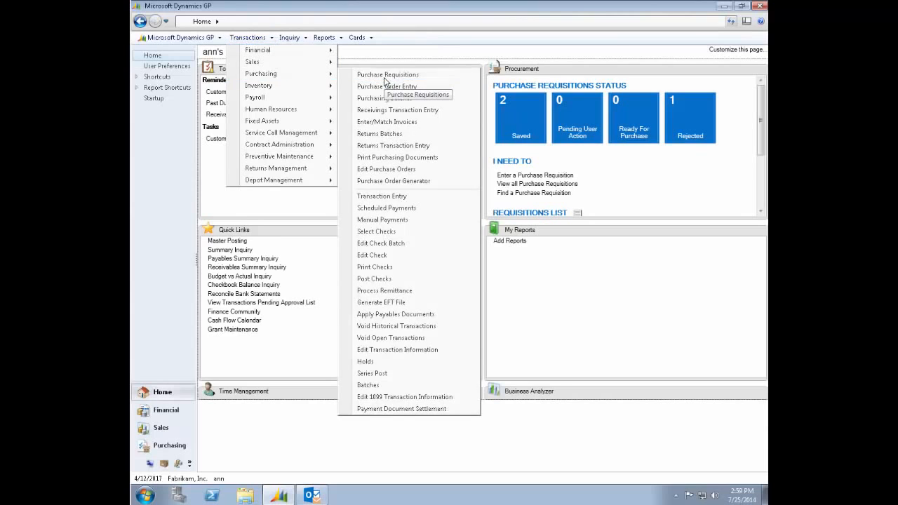
{"action": "left_click", "coordinate": [368, 75]}
{"action": "left_click", "coordinate": [335, 138]}
{"action": "key", "text": "BackSpace"}
{"action": "type", "text": "6"}
{"action": "key", "text": "Tab"}
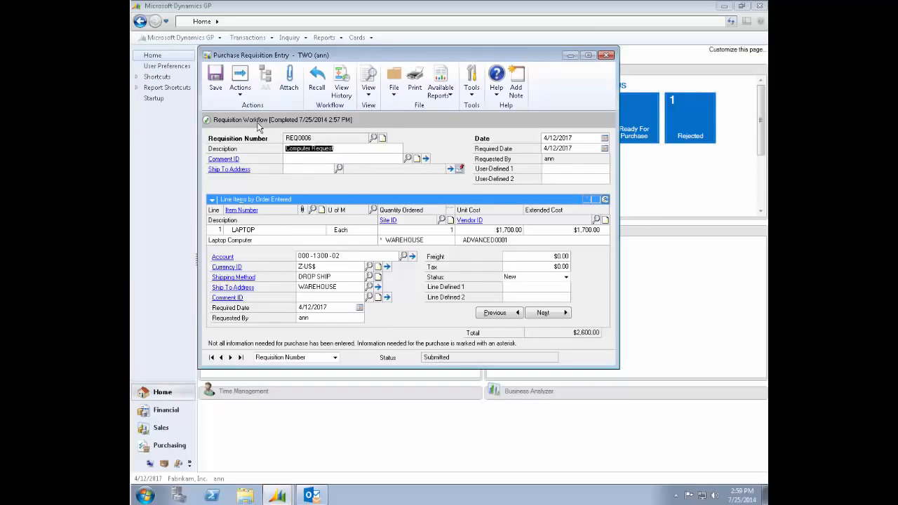
{"action": "left_click", "coordinate": [353, 98]}
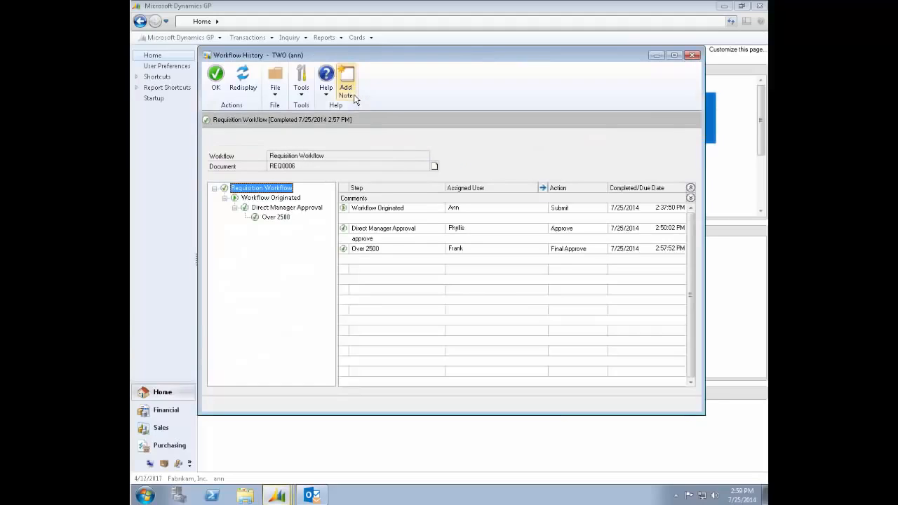